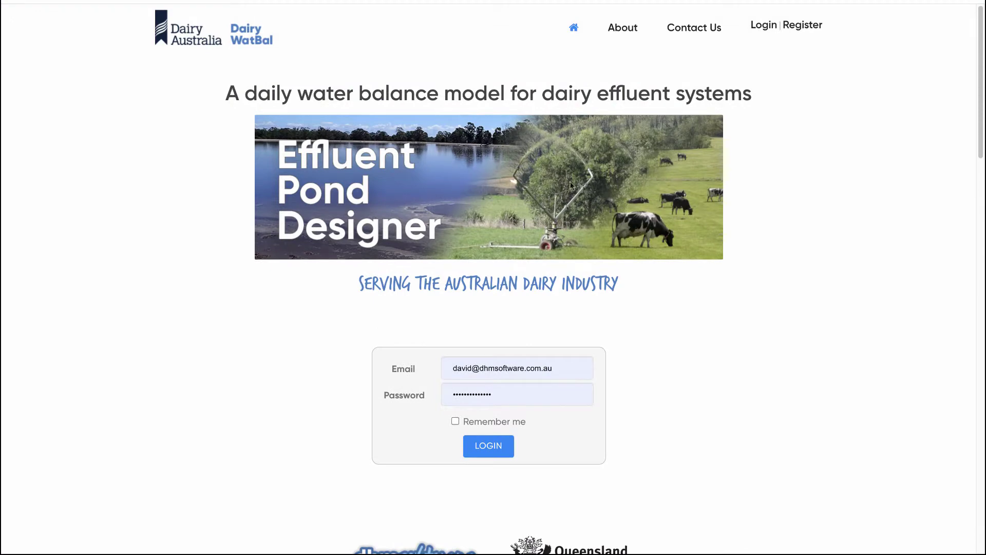
View the account registration page and log in to the existing account with the prefilled credentials
click(803, 25)
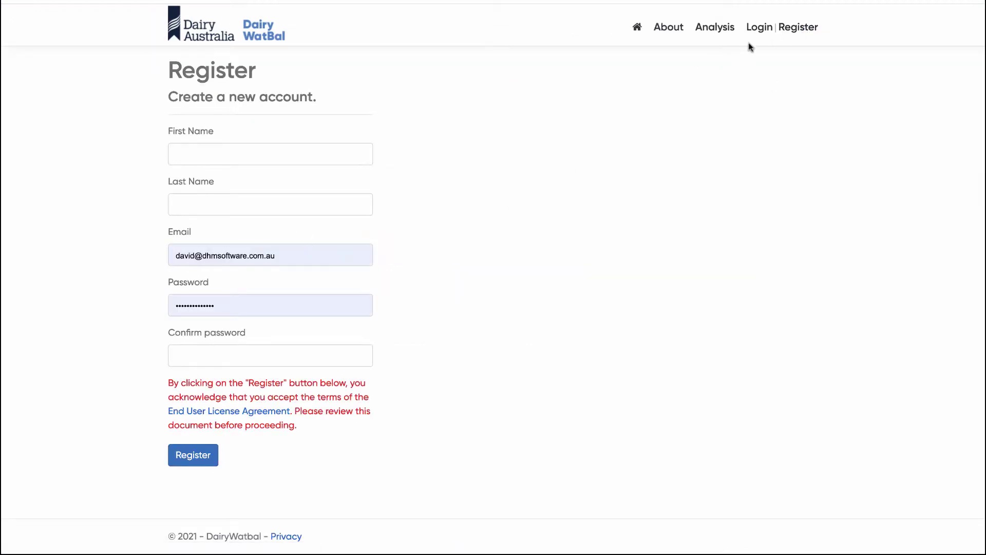
click(760, 28)
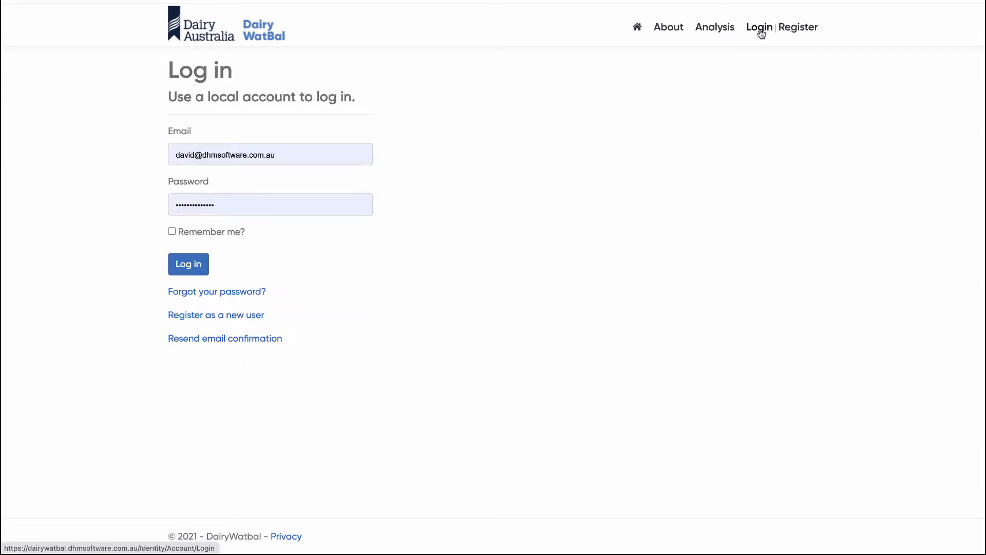
click(202, 264)
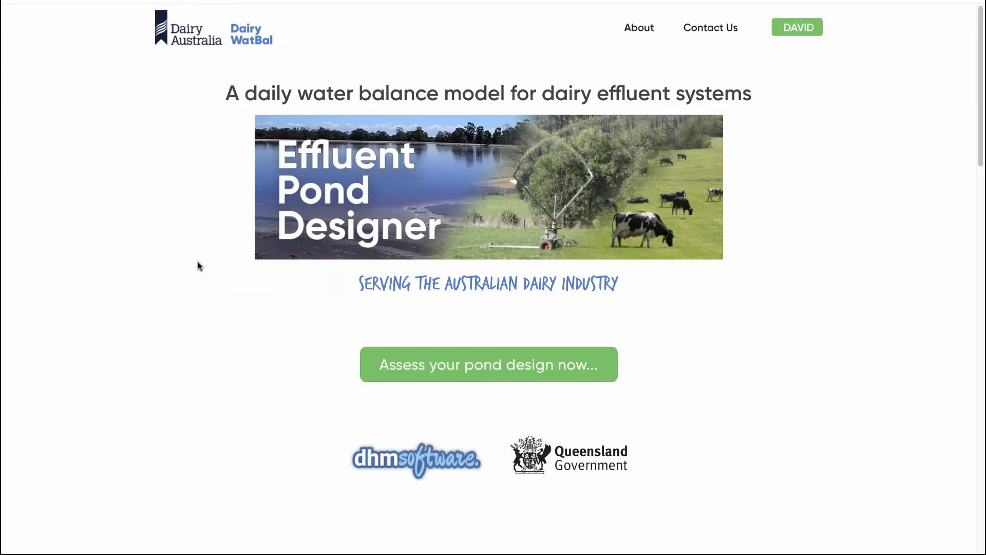
Start assessing the pond design by creating a new analysis
click(449, 365)
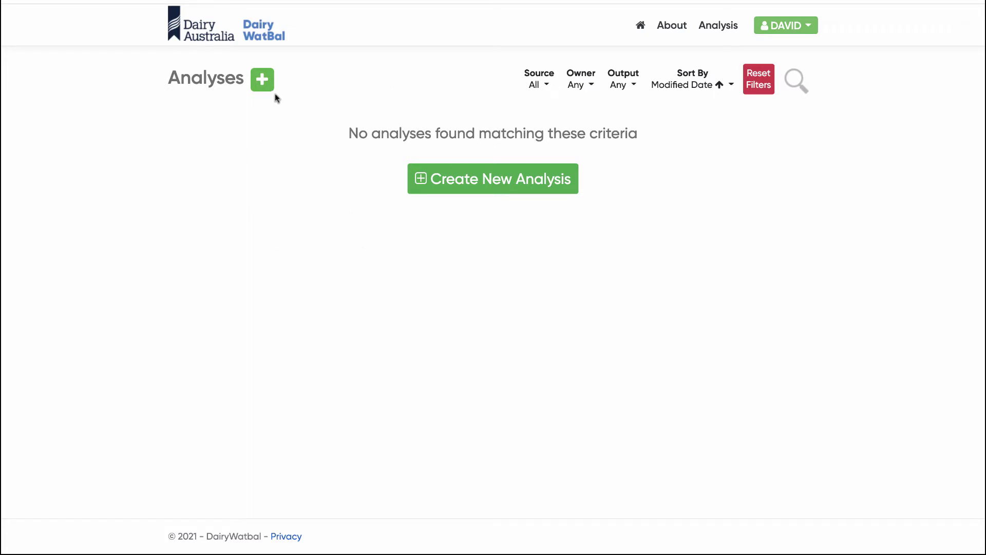
click(505, 180)
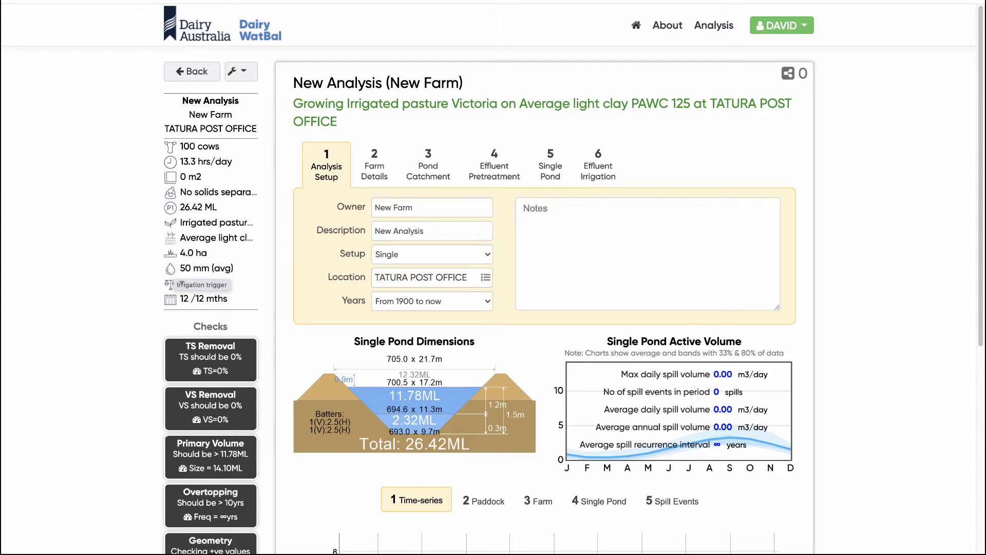
Examine the analysis summary, the checks and the six numbered input sections from Analysis Setup to Effluent Irrigation
scroll(175, 280, down, 1)
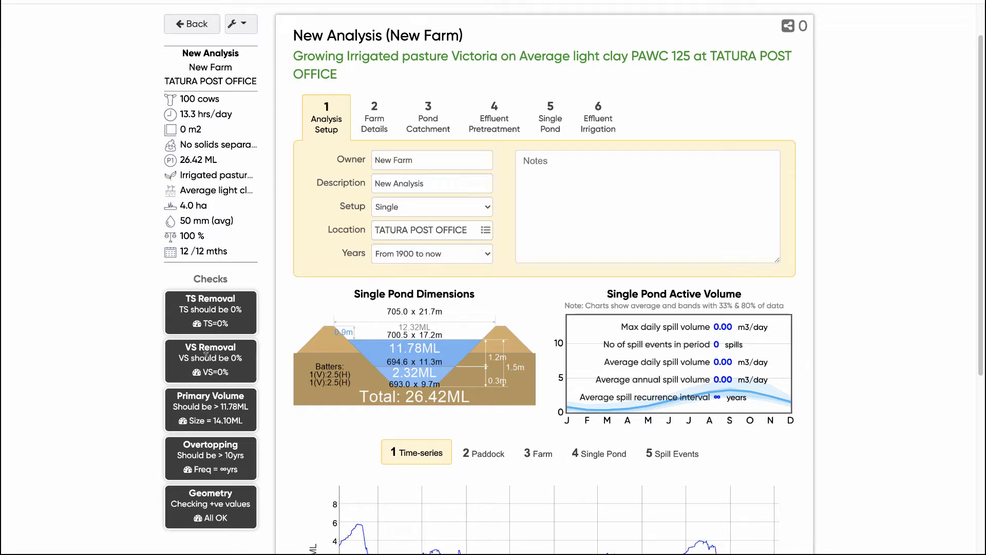
scroll(207, 354, up, 1)
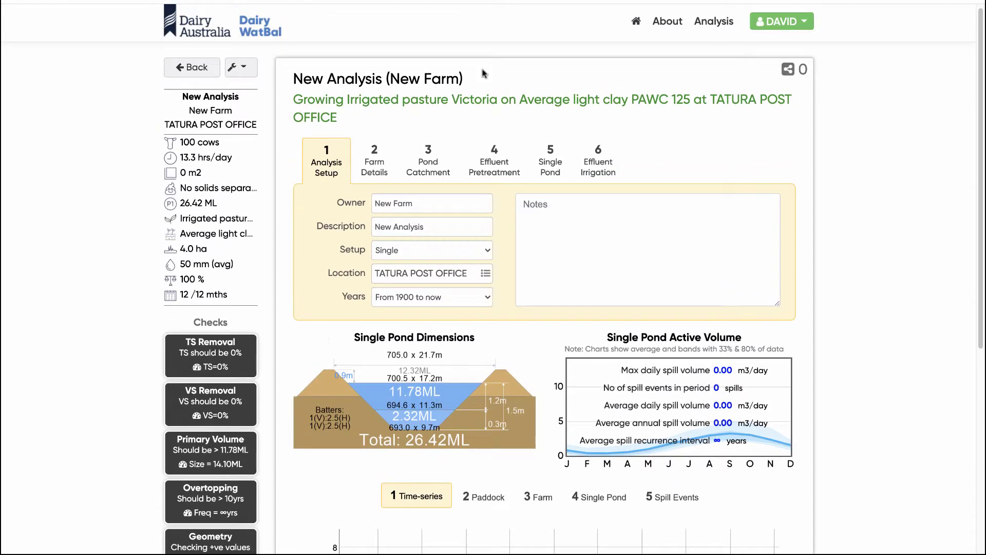
scroll(647, 364, down, 1)
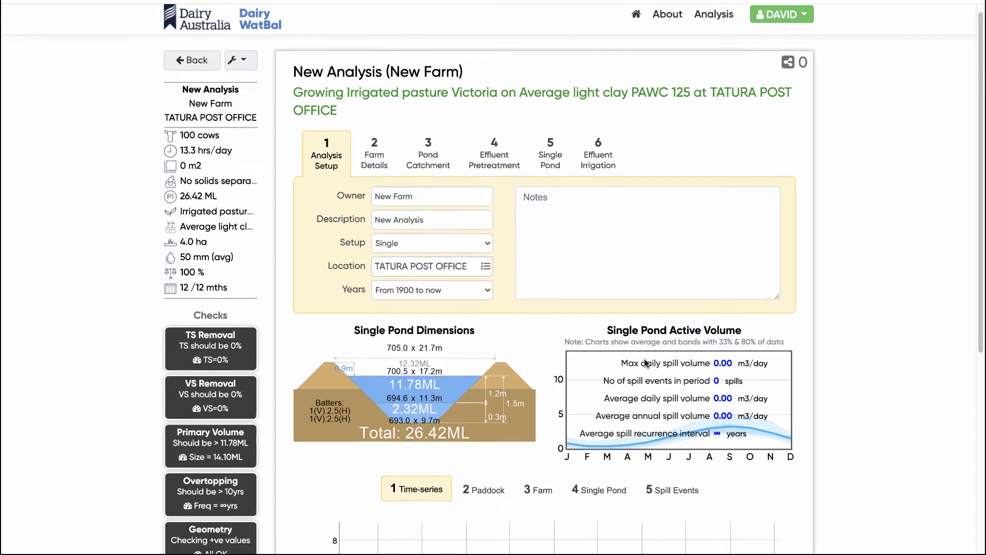
scroll(646, 362, up, 1)
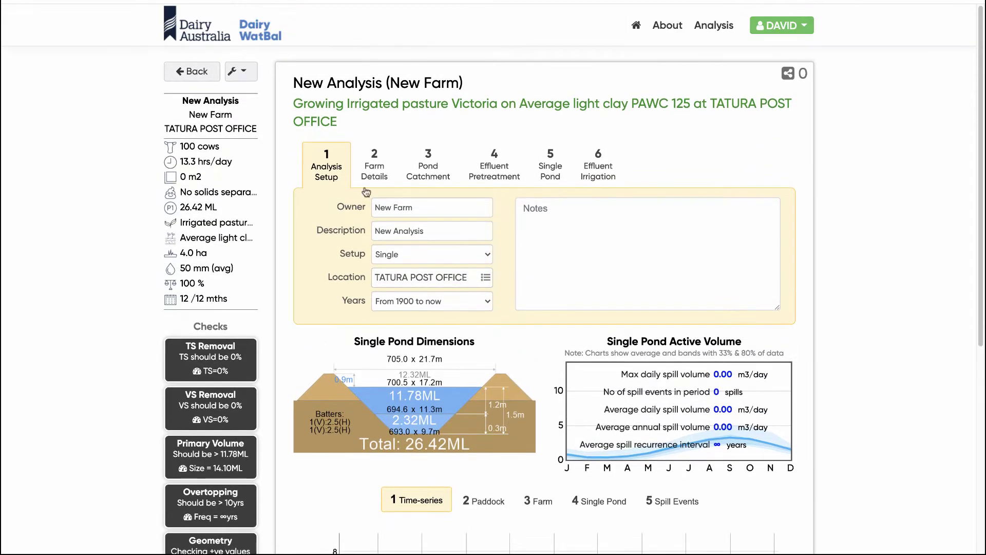
click(373, 157)
click(437, 163)
click(517, 157)
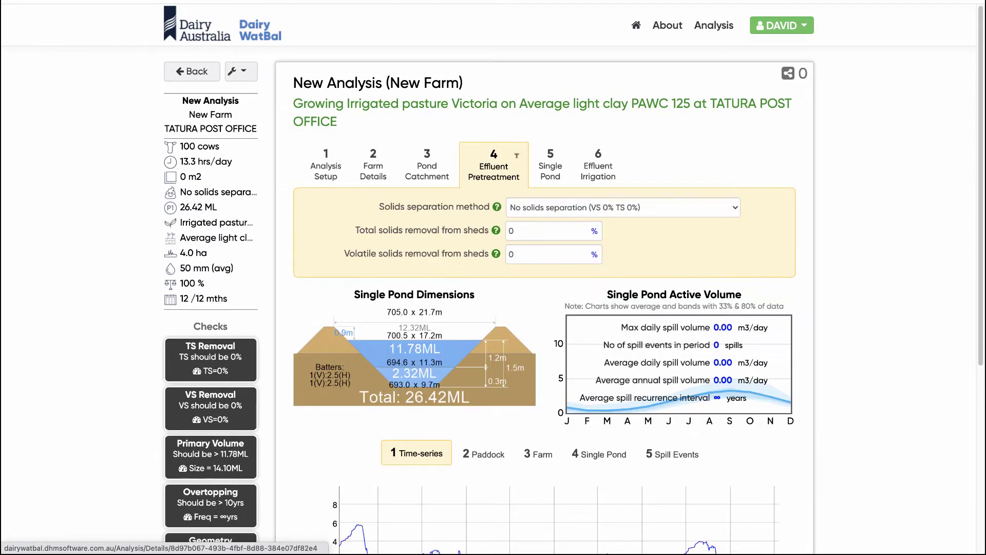
click(545, 162)
click(601, 159)
click(551, 166)
click(493, 164)
click(406, 170)
click(357, 173)
click(333, 166)
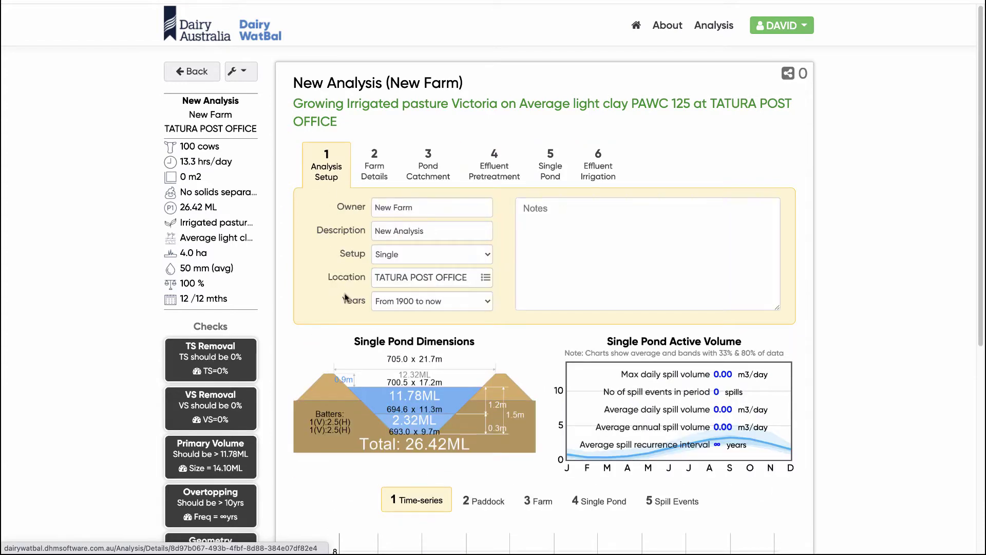
Examine the Time-series, Paddock and Farm results of the analysis
scroll(345, 298, down, 5)
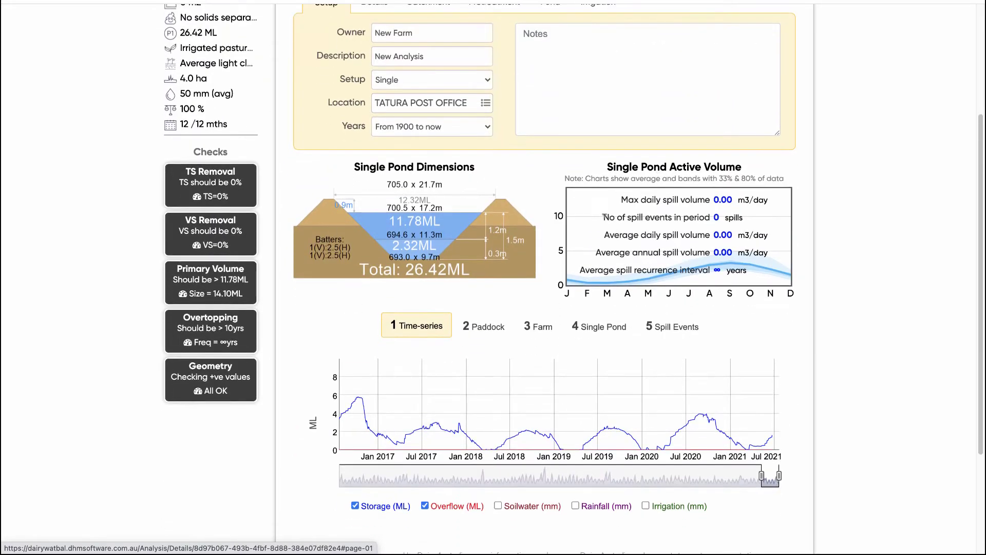
click(478, 326)
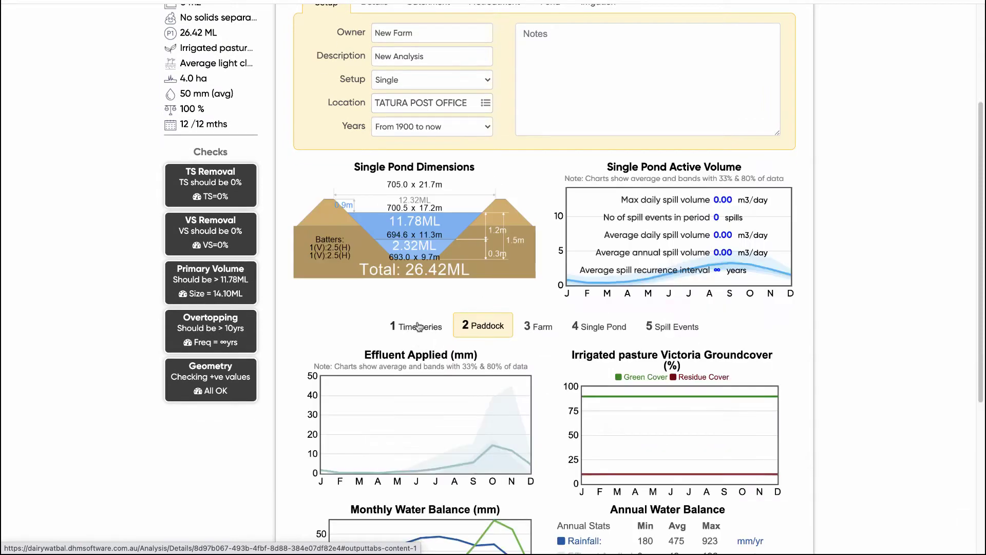
click(419, 327)
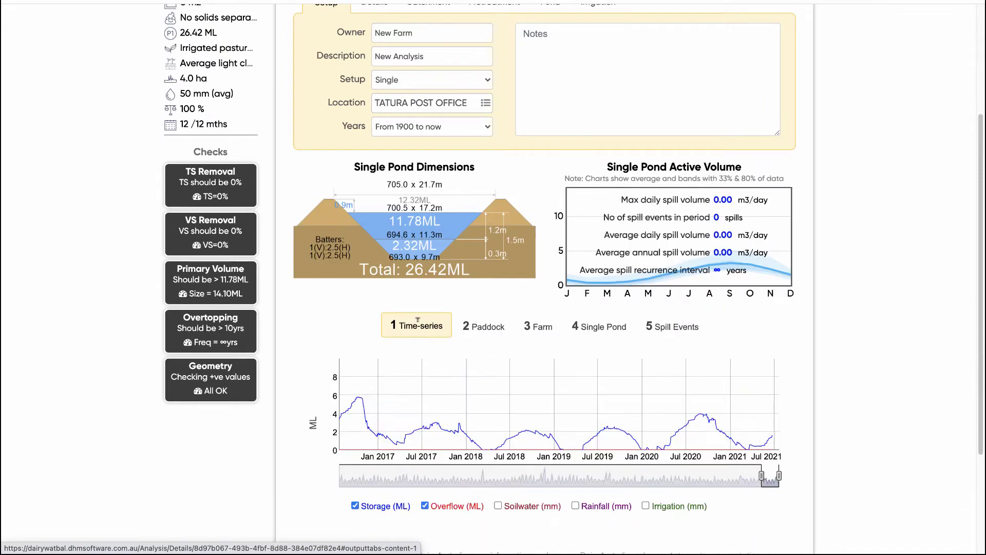
click(488, 327)
scroll(542, 370, down, 5)
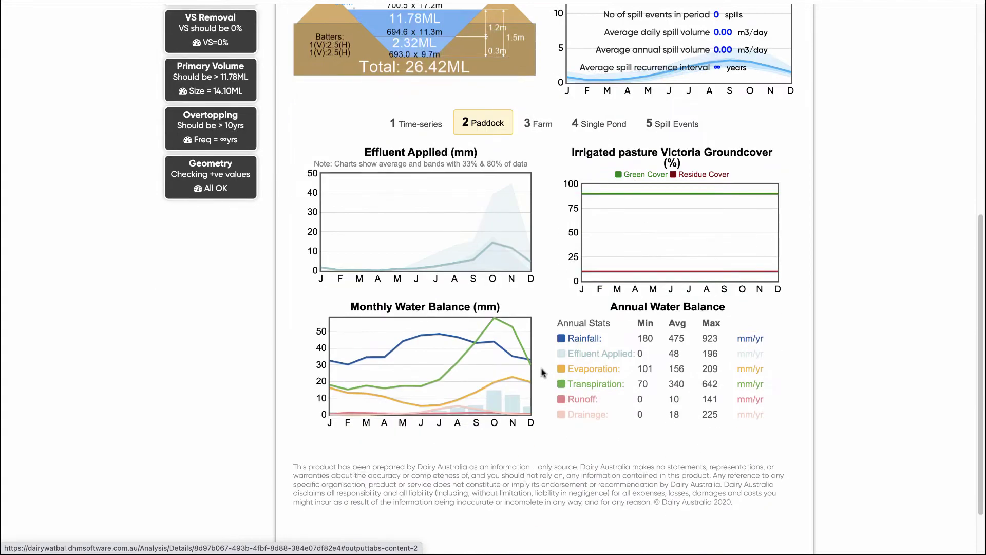
scroll(542, 360, up, 2)
click(540, 185)
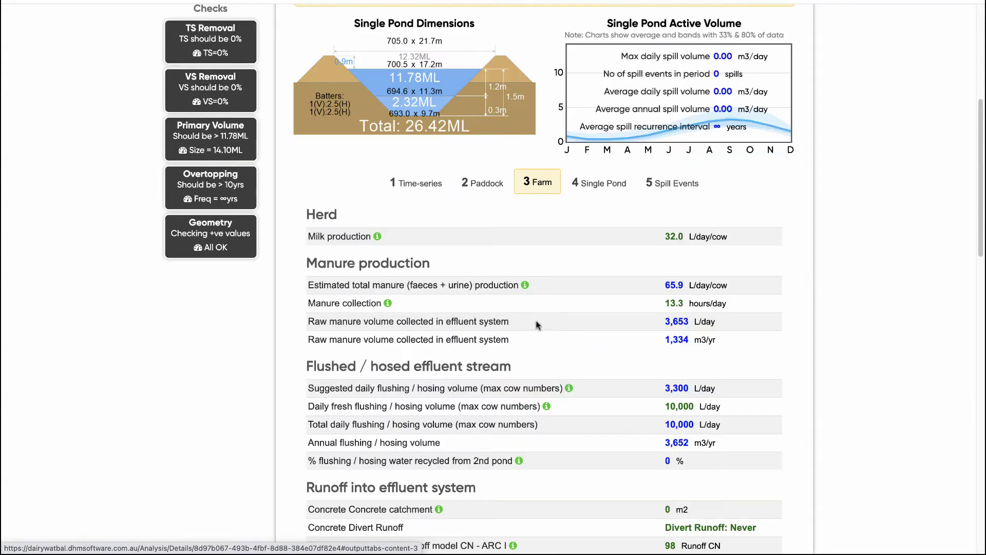
scroll(521, 313, up, 1)
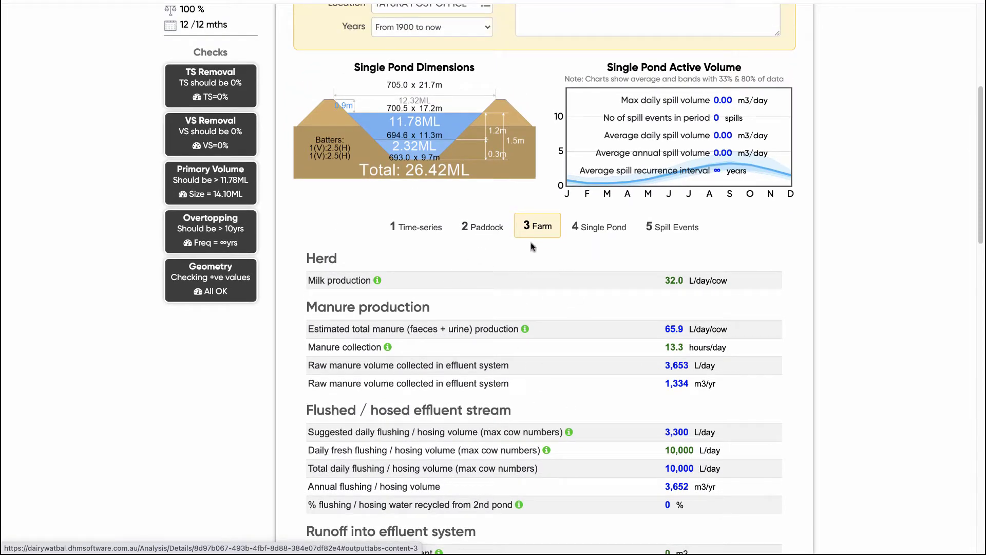
Review the remaining Single Pond and Spill Events results, comparing them with the other result sections, and return to the Time-series chart
click(599, 228)
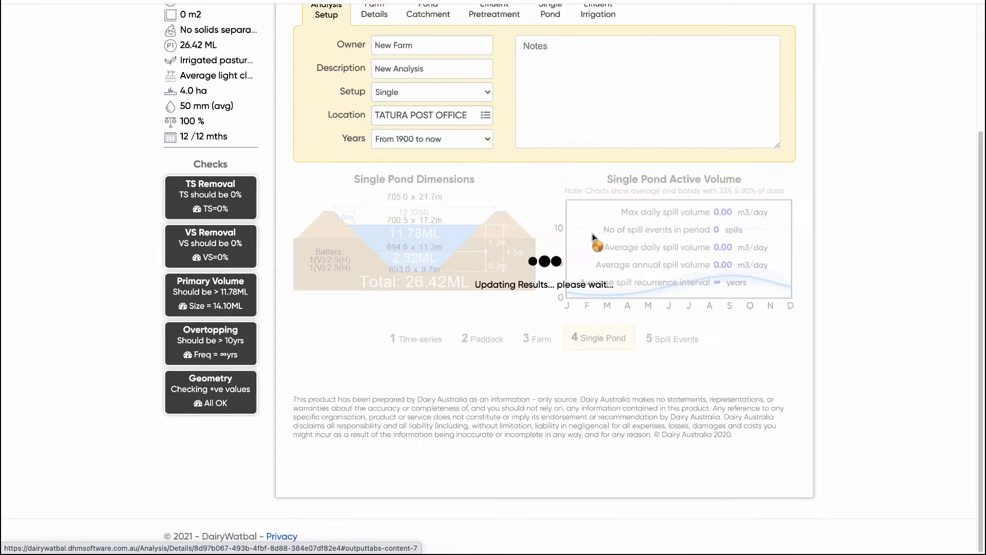
click(543, 228)
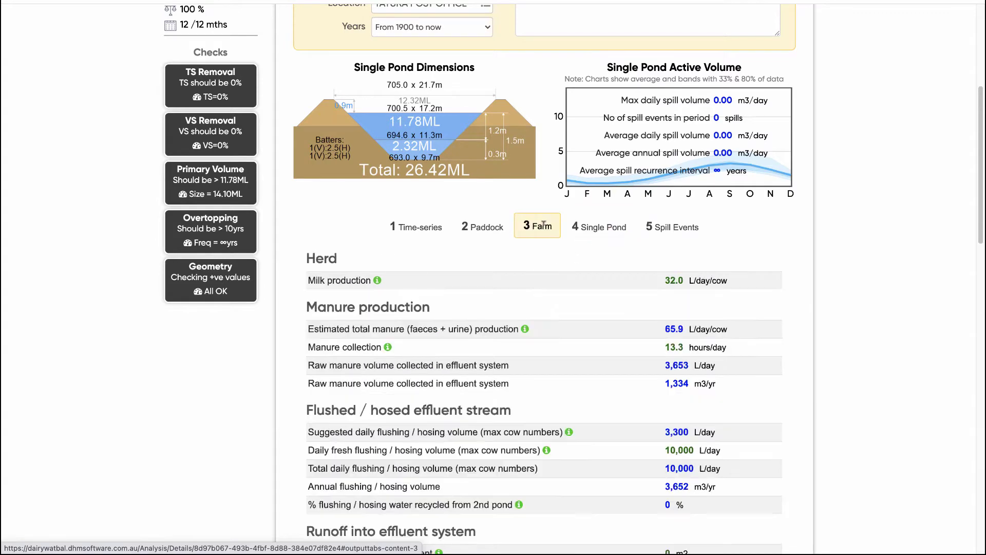
click(467, 229)
click(406, 227)
click(462, 226)
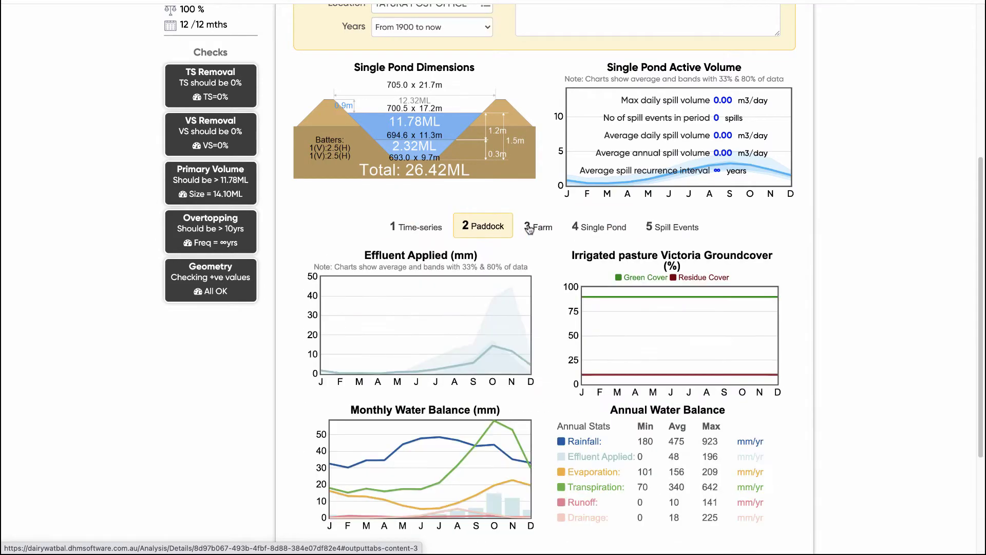
click(529, 228)
click(607, 227)
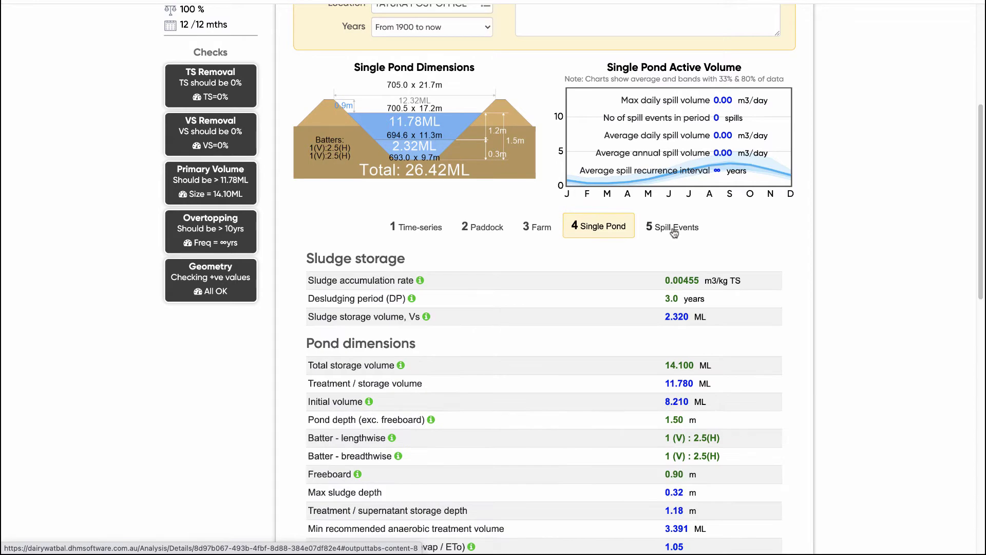
click(673, 227)
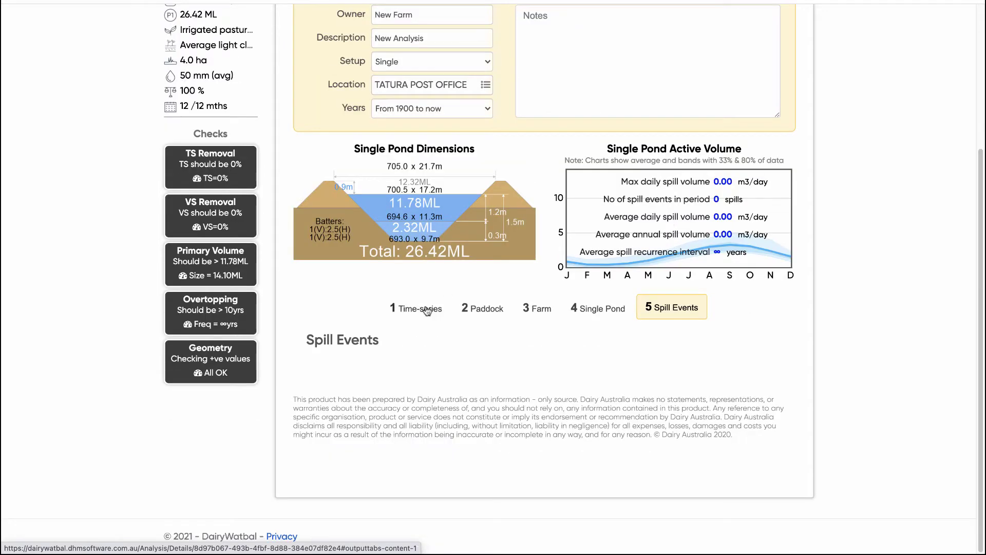
click(427, 309)
scroll(465, 275, up, 4)
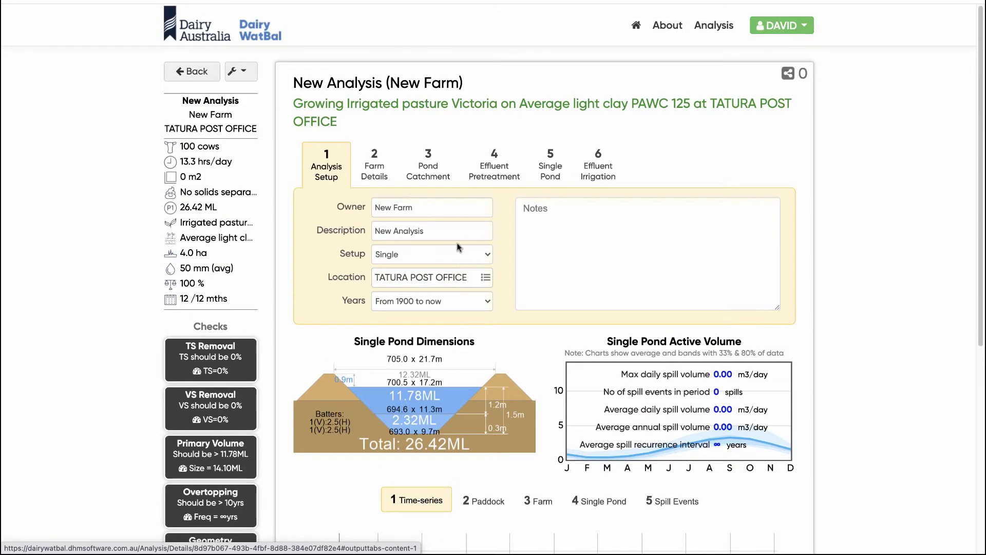
Replace the default owner of the analysis with the farm owner's surname
scroll(455, 226, down, 1)
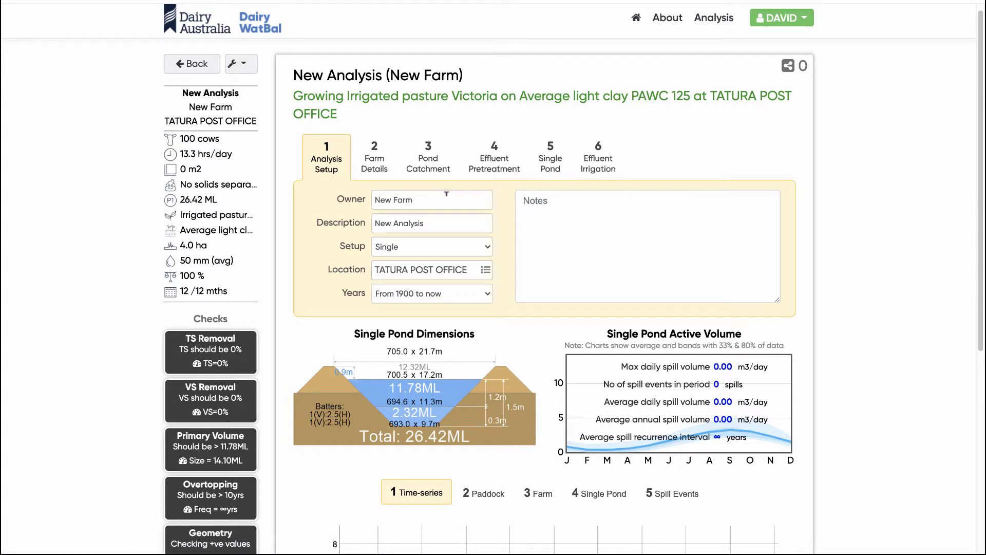
click(562, 198)
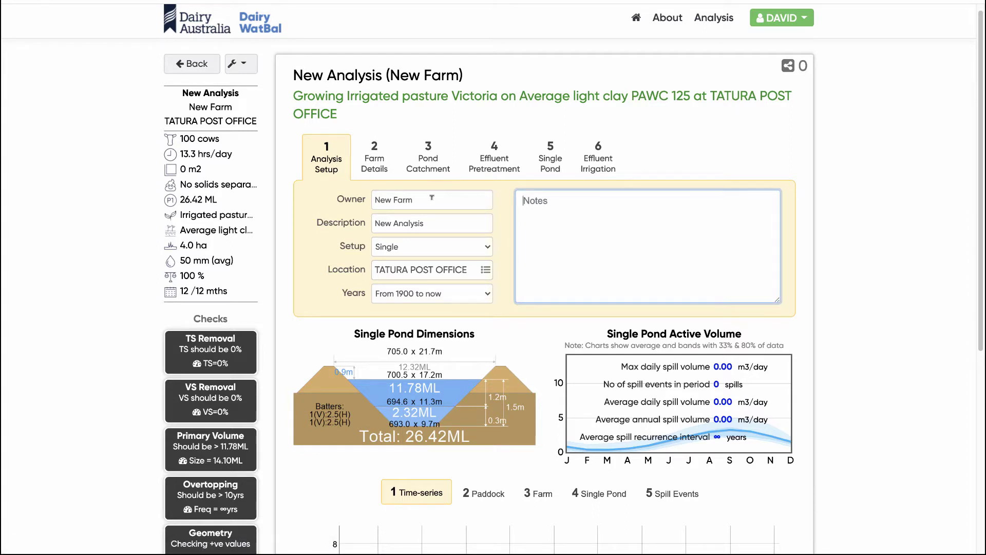
drag(432, 197, 354, 203)
text(McClymont)
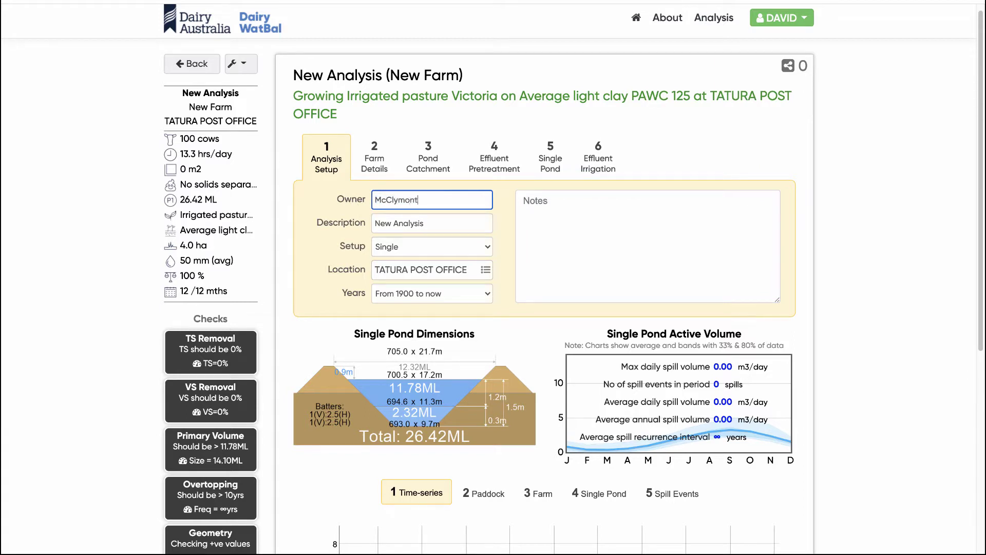
key(Tab)
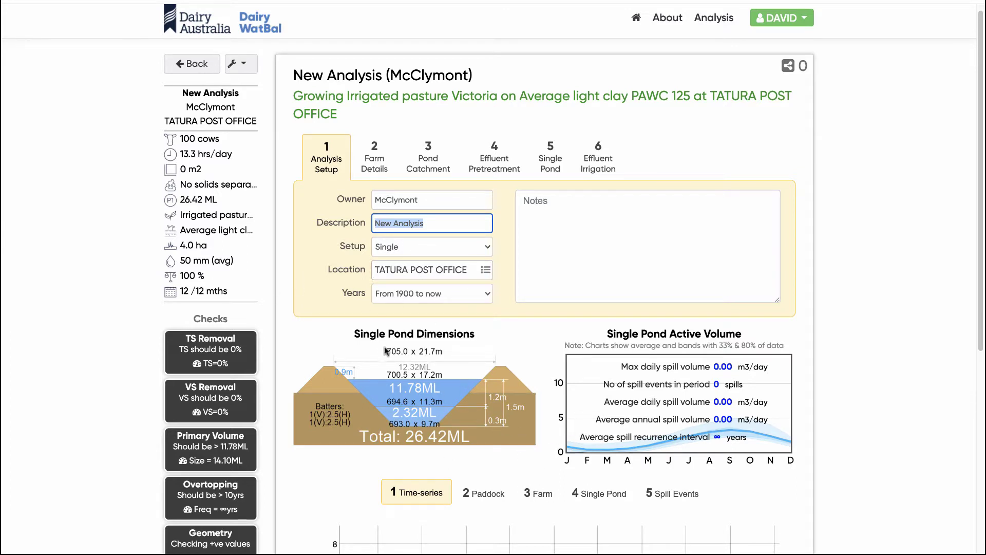
Try the Primary & Storage pond setup for the analysis and return the setup to Single
click(439, 248)
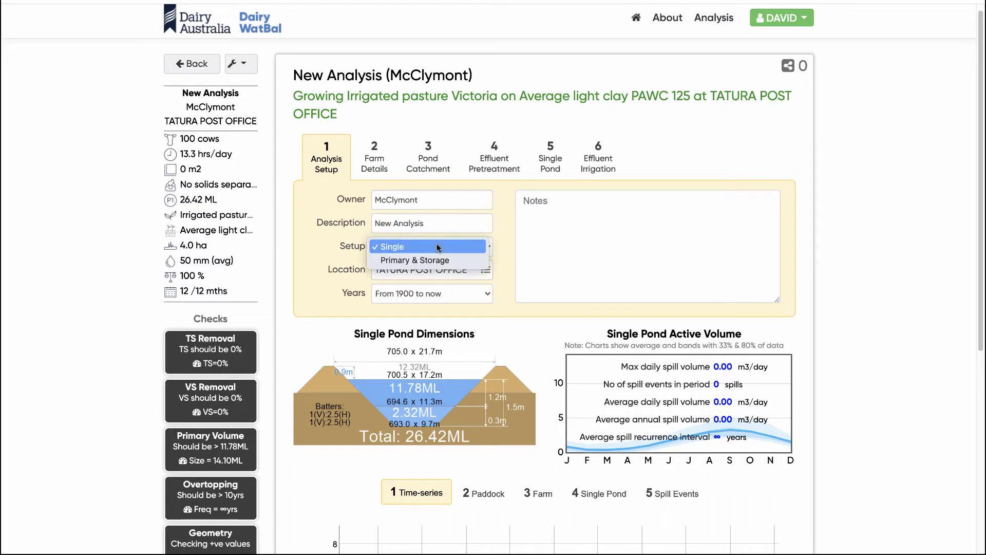
click(412, 259)
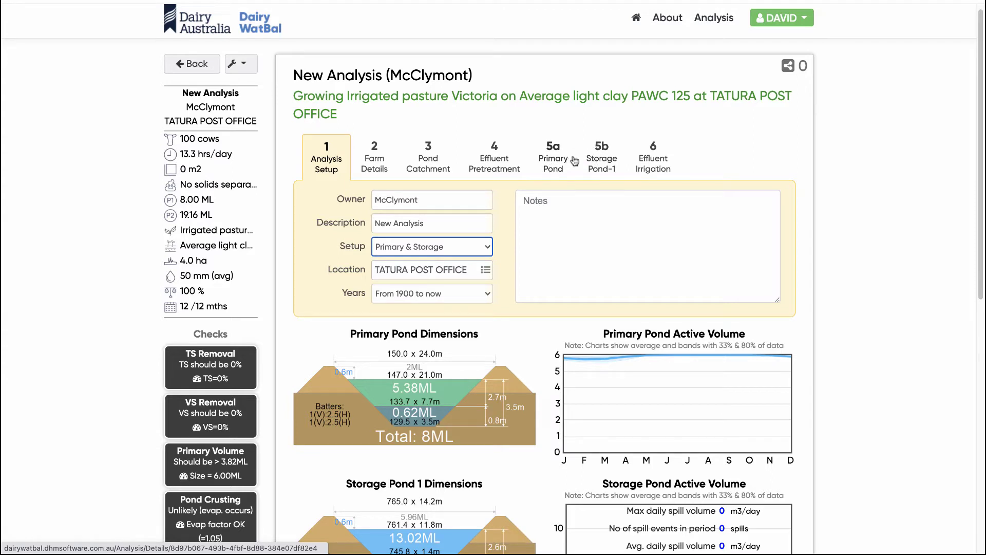
click(433, 245)
click(431, 236)
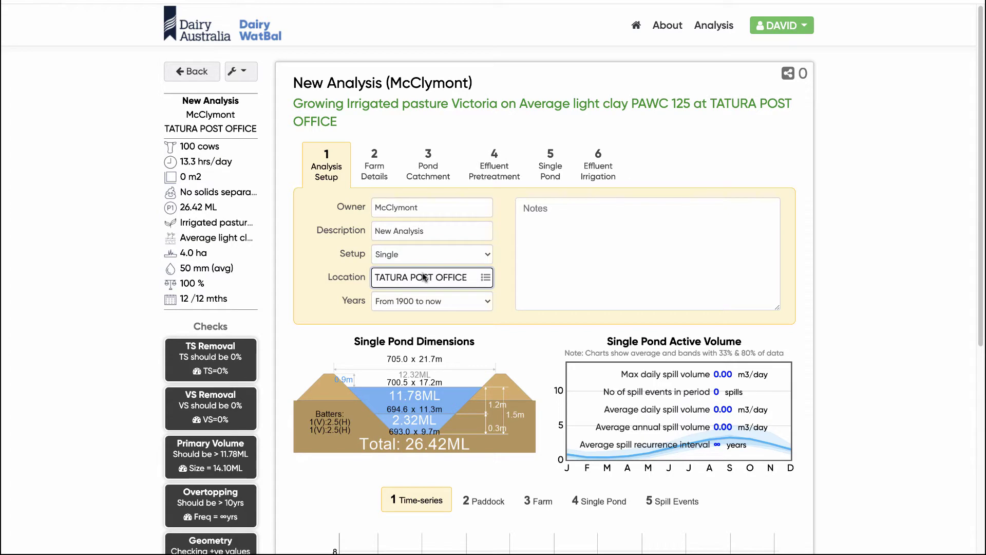
Browse Victoria's climate stations on the location map, looking closer at the area around Melbourne
click(424, 277)
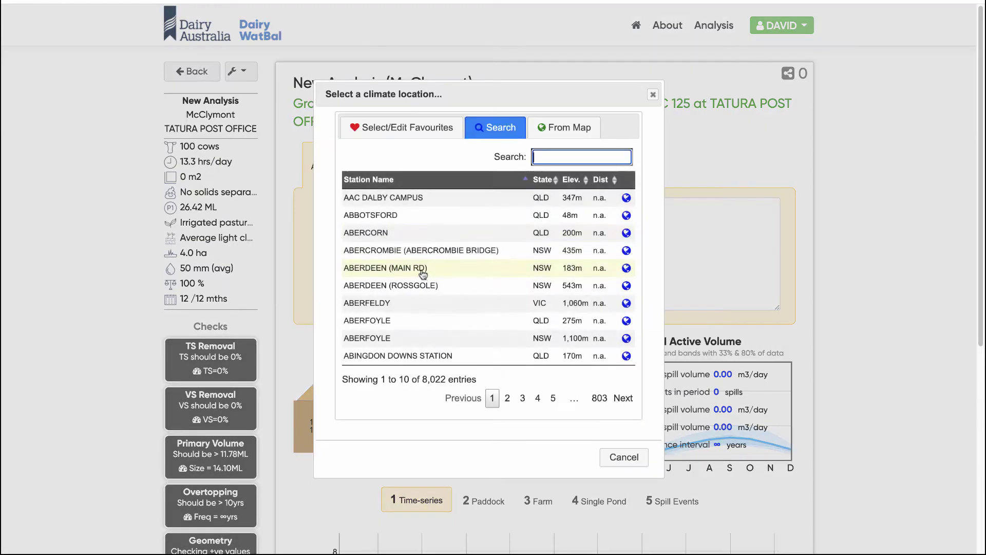
click(561, 131)
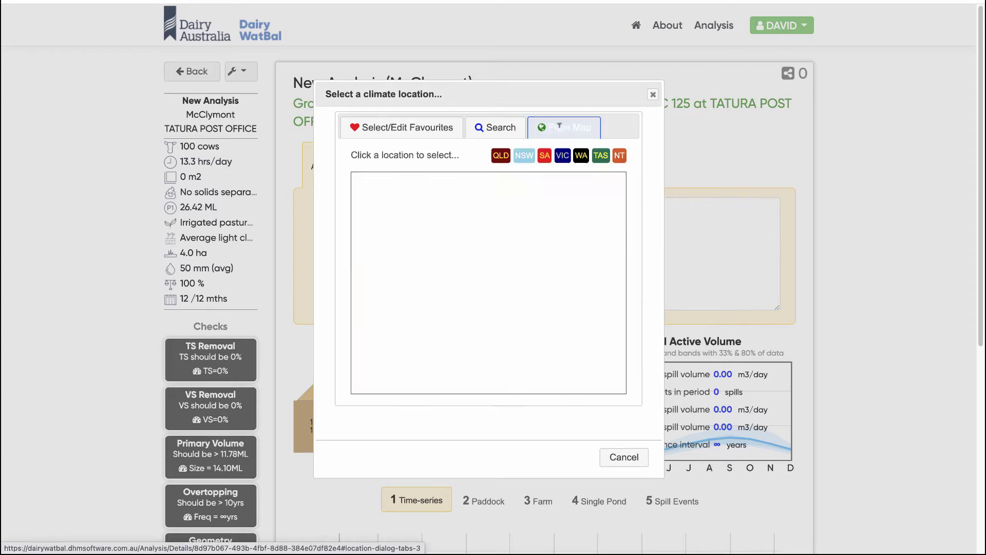
click(564, 157)
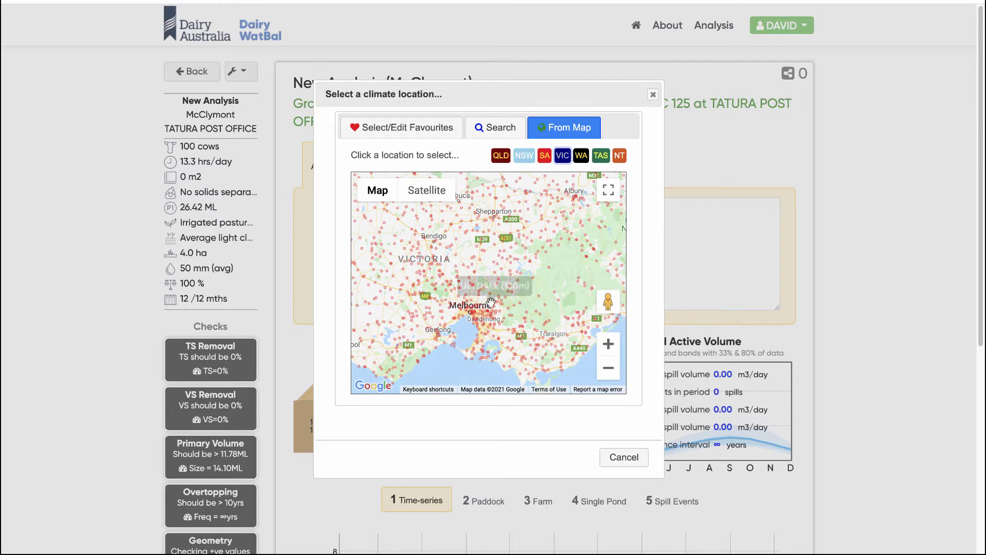
scroll(496, 308, down, 3)
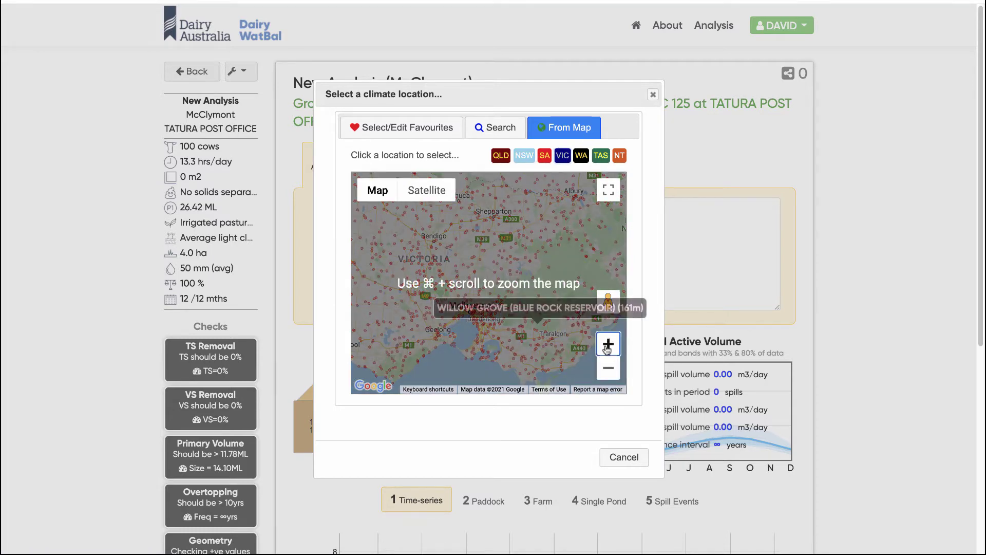
click(608, 343)
click(608, 344)
drag(499, 308, 562, 231)
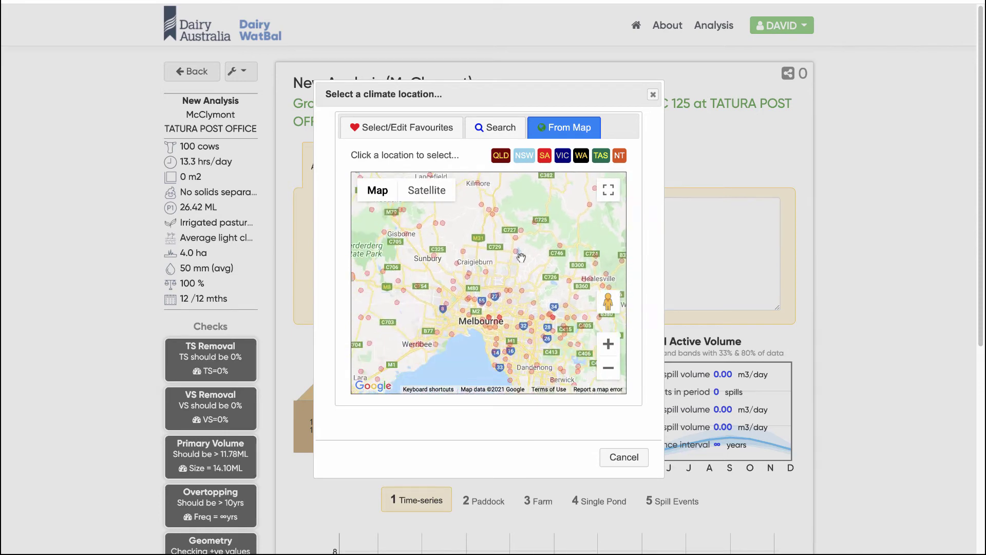
Search the climate stations for "Shepp" and leave the location selection without choosing a station
click(494, 129)
click(575, 154)
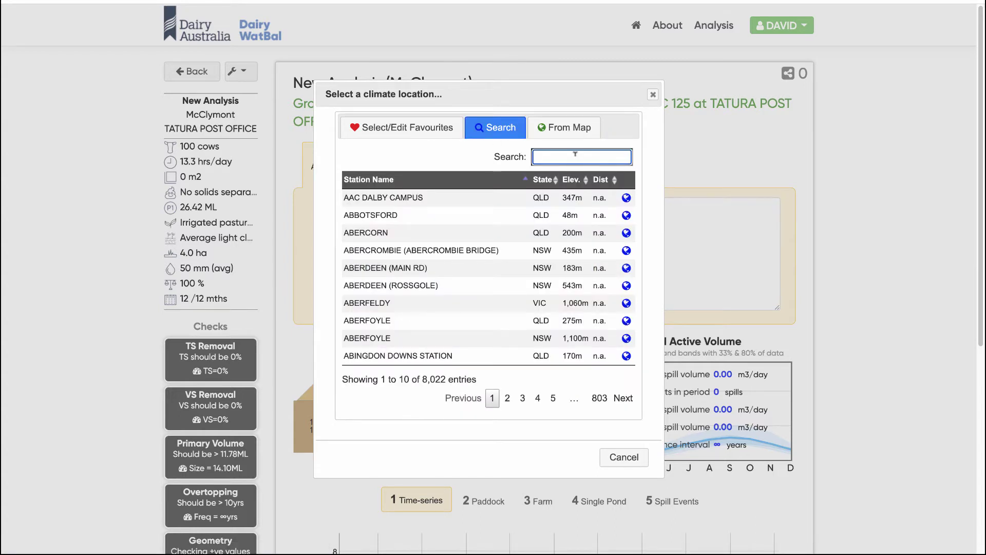
text(Shepp)
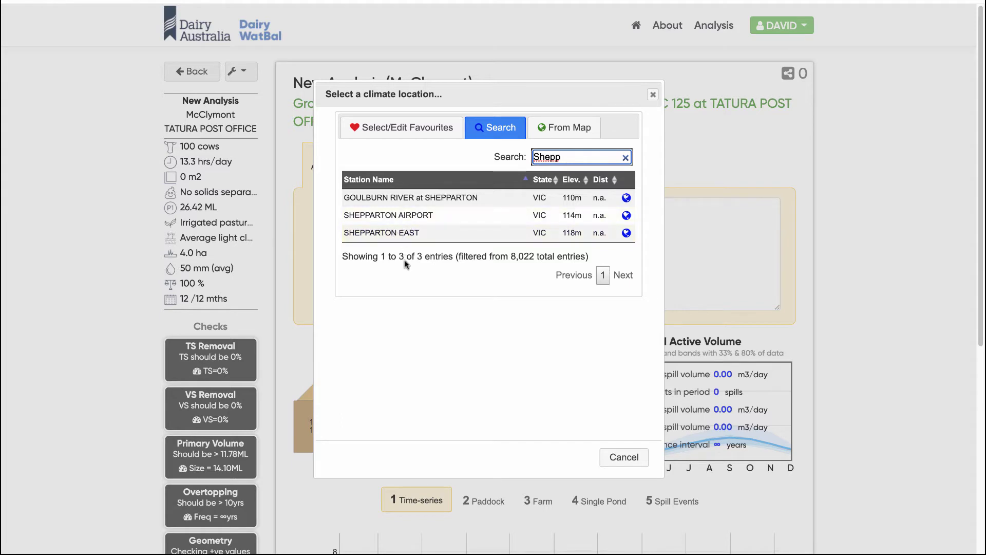
click(613, 458)
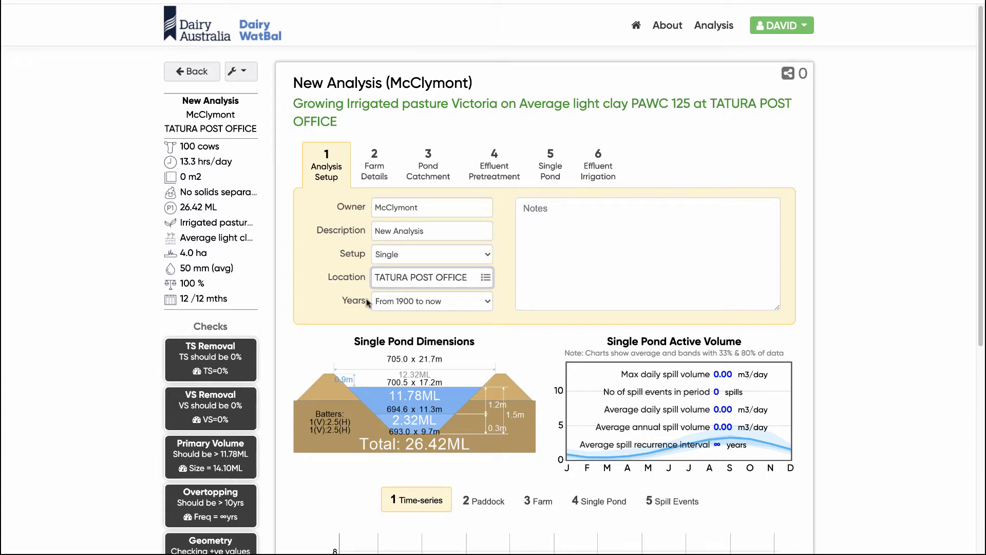
Set the analysis years to "From 1970 to now"
click(432, 302)
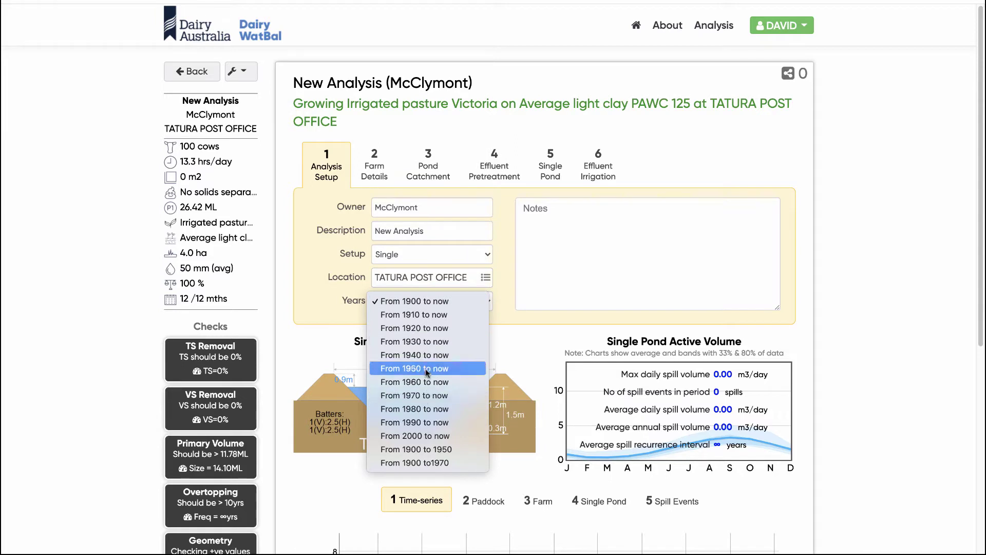
click(412, 396)
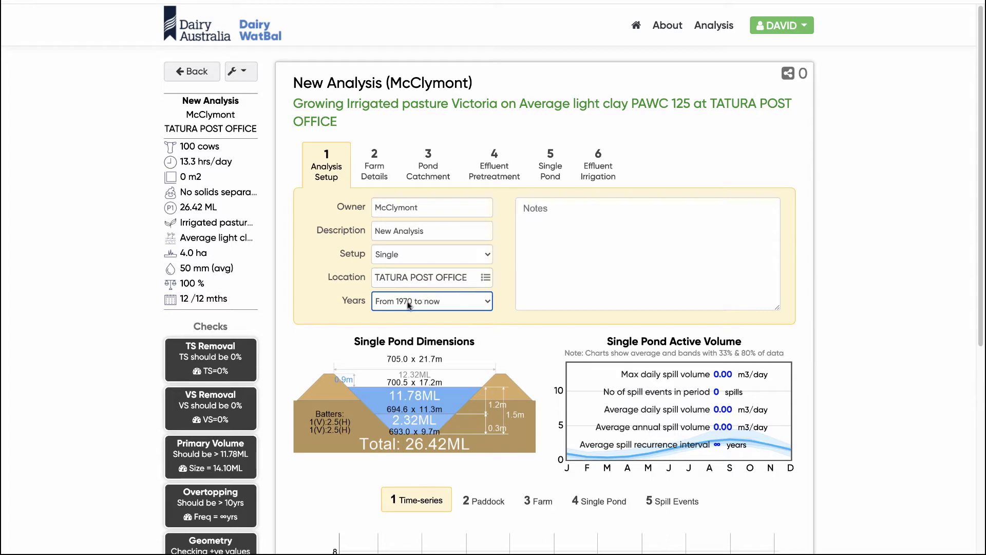
Try the Monthly Averages input format for the farm details with 302 cows milked in all months, and return the format to Annual Averages
click(375, 166)
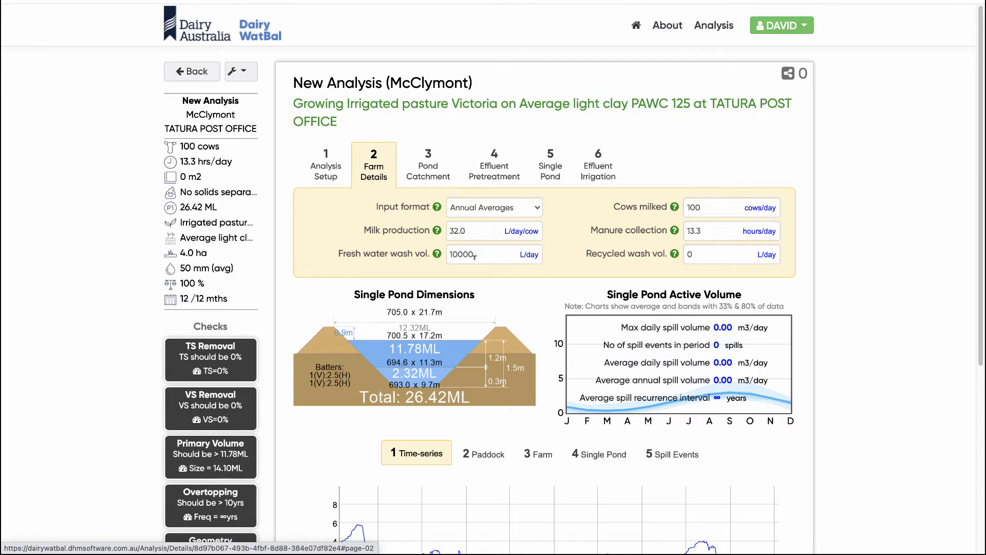
click(536, 209)
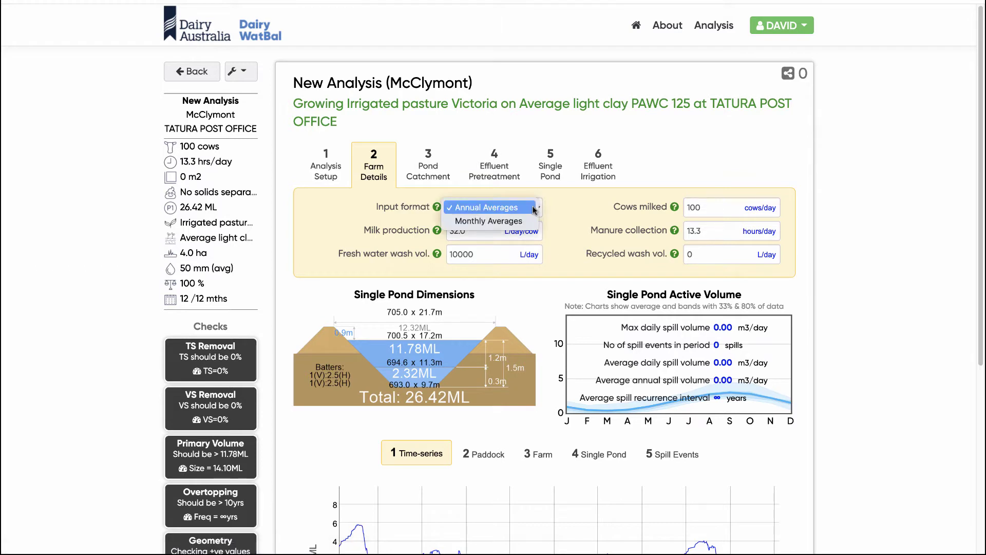
click(504, 220)
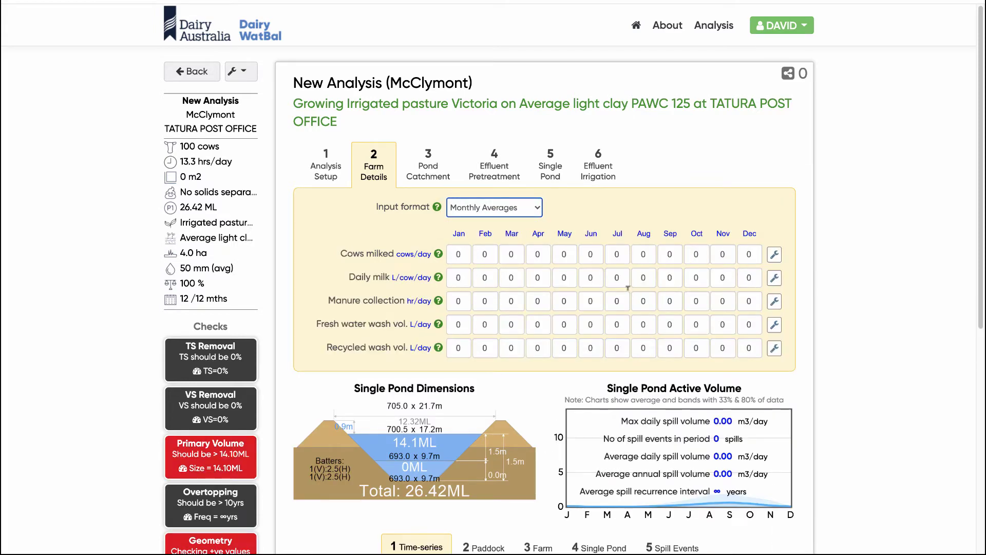
click(774, 255)
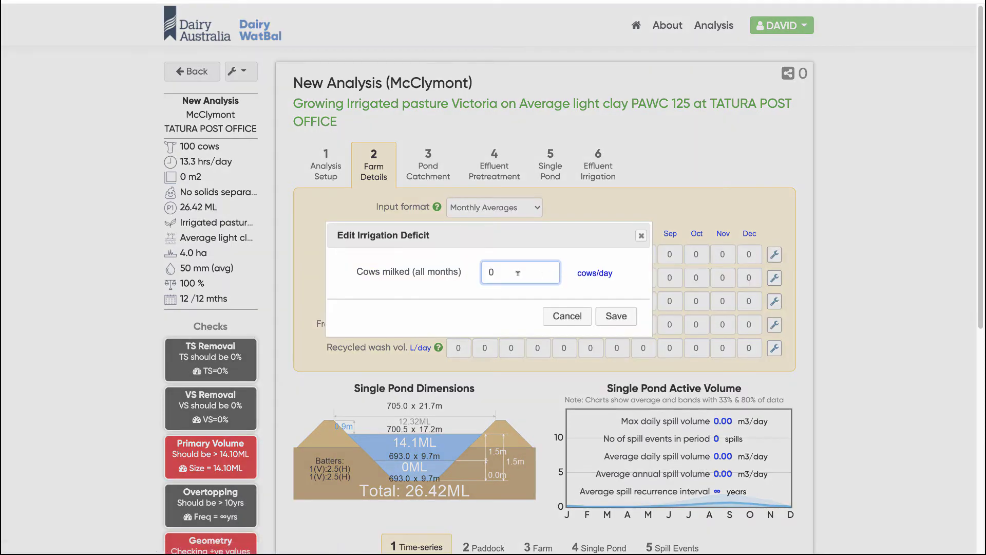
text(302)
click(612, 316)
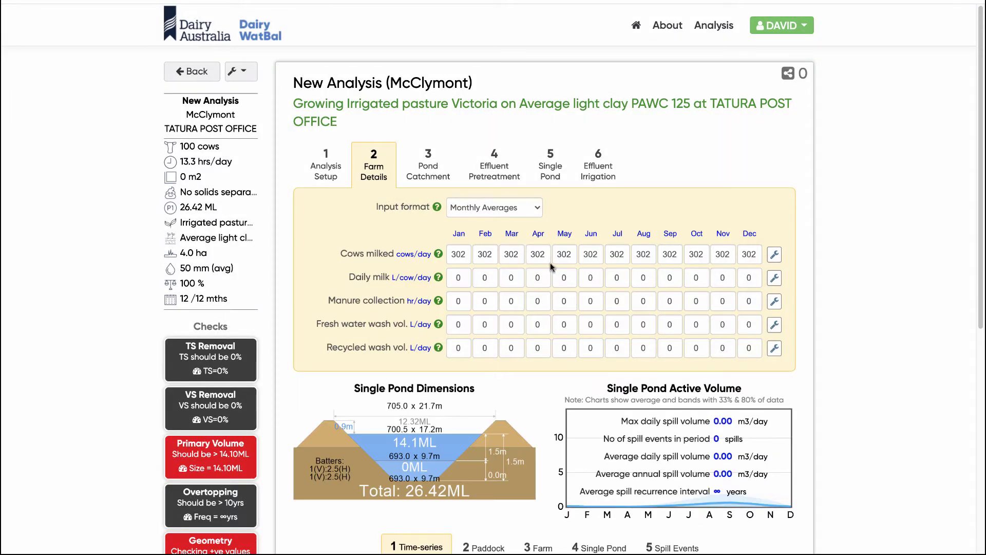
click(486, 209)
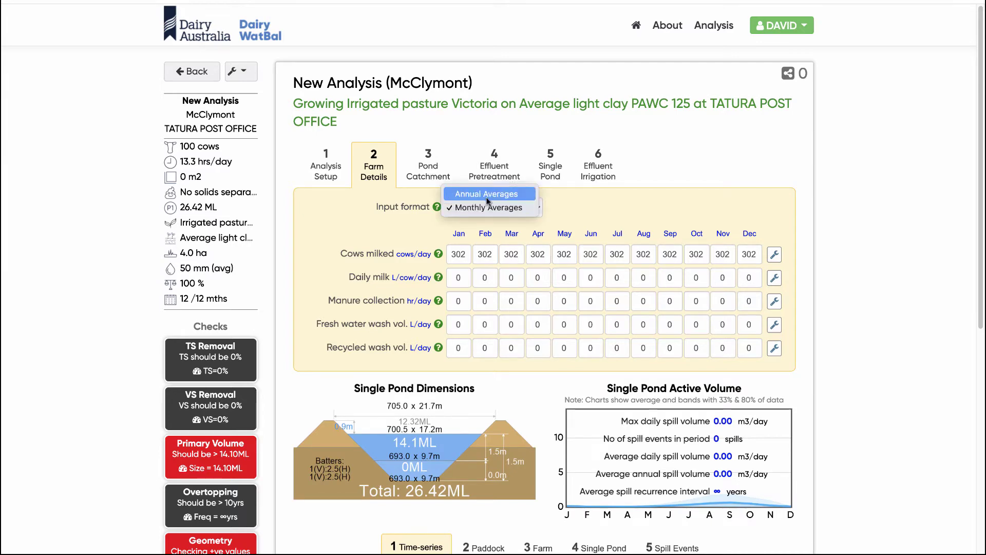
click(487, 196)
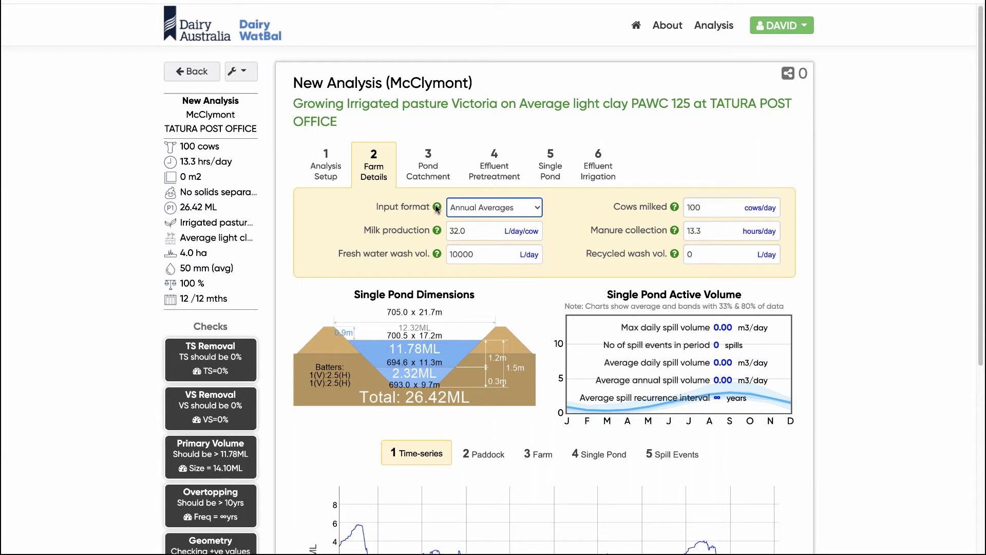
mouse_move(438, 232)
Set the pond's concrete catchment to 1000 m2, keep its runoff diversion at Never, and consult the catchment help
click(426, 164)
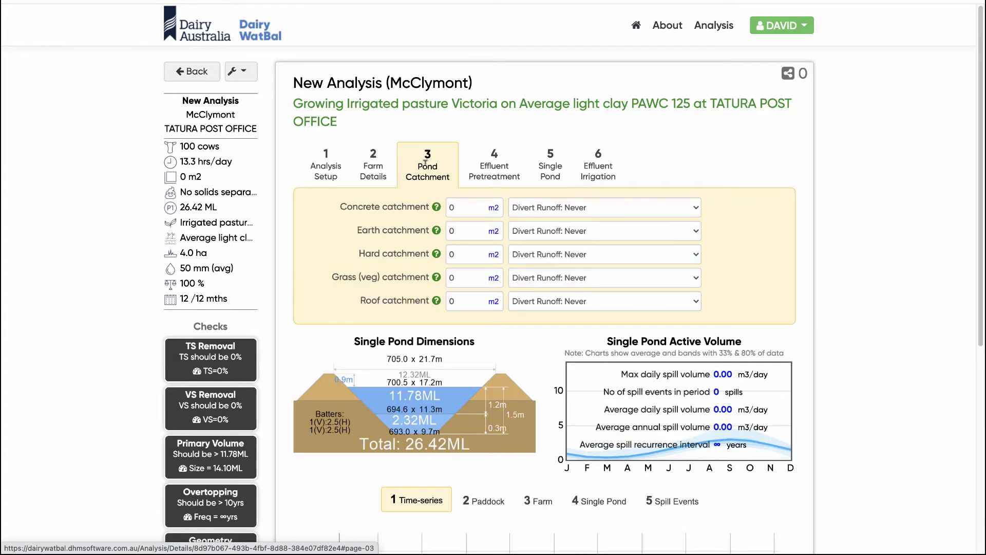
click(452, 207)
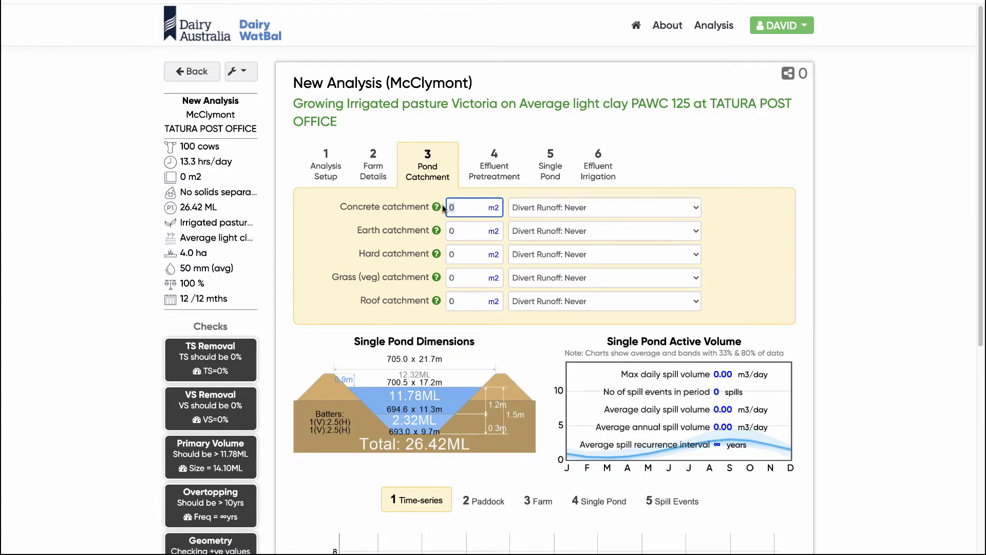
text(1000)
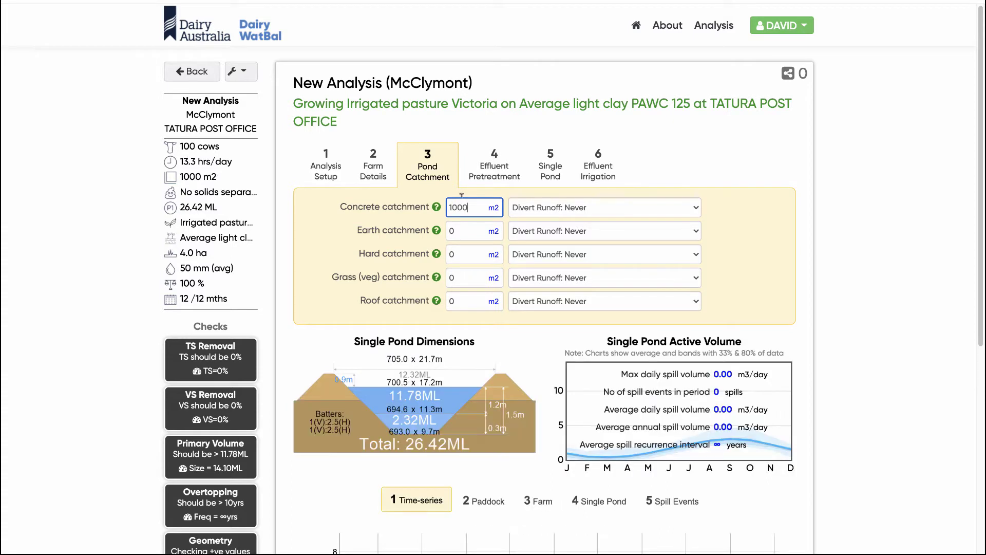
click(538, 207)
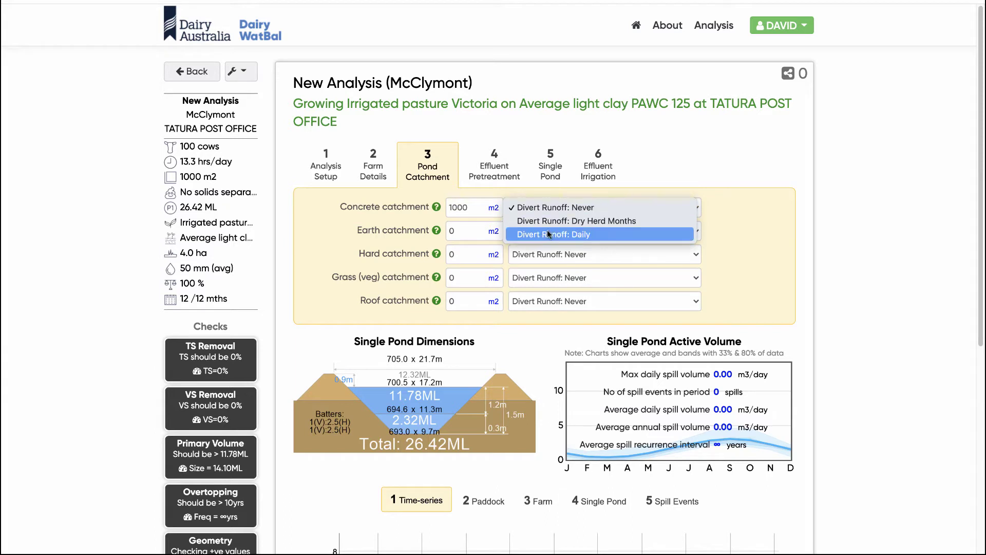
click(551, 193)
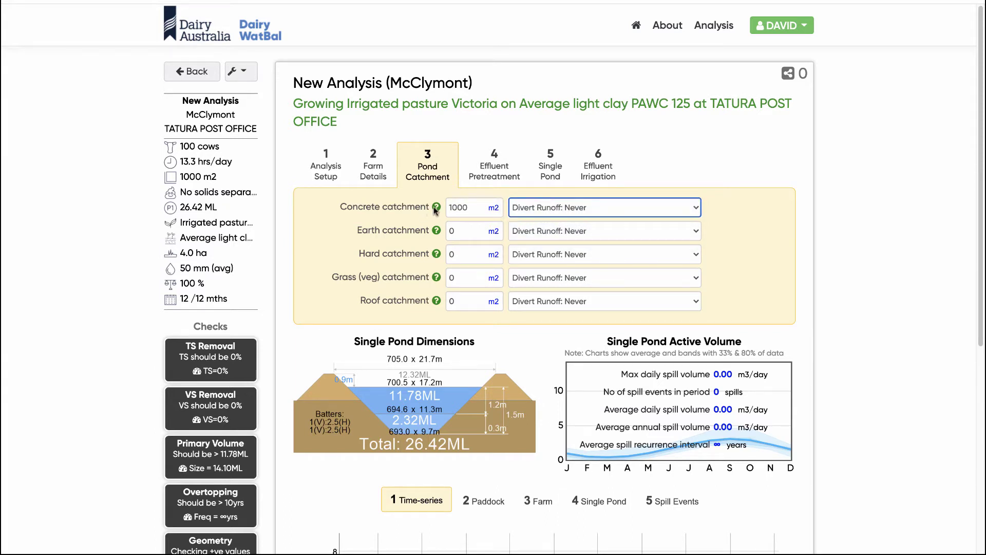
click(437, 208)
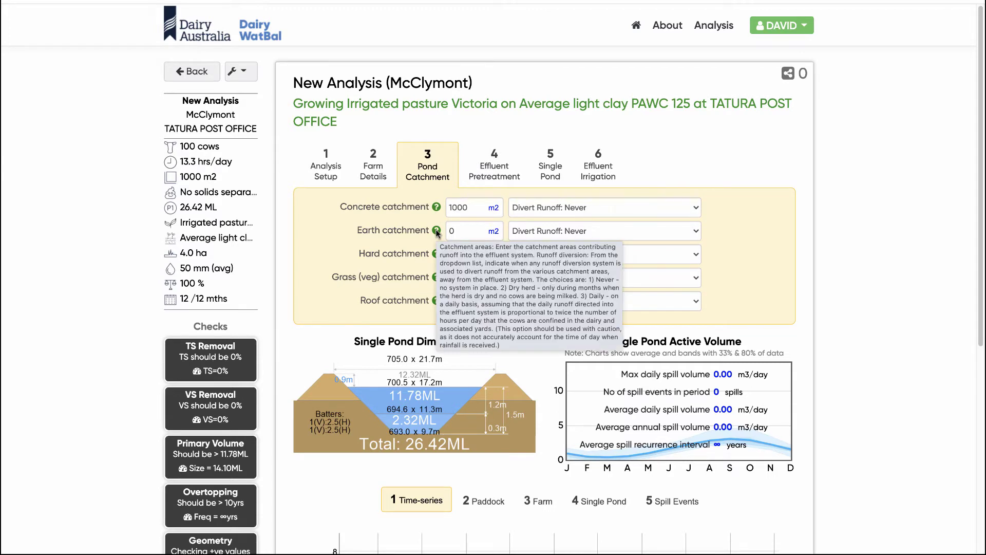
Set the effluent pretreatment's solids separation method to Trafficable trap (VS >20% TS >20%)
click(494, 172)
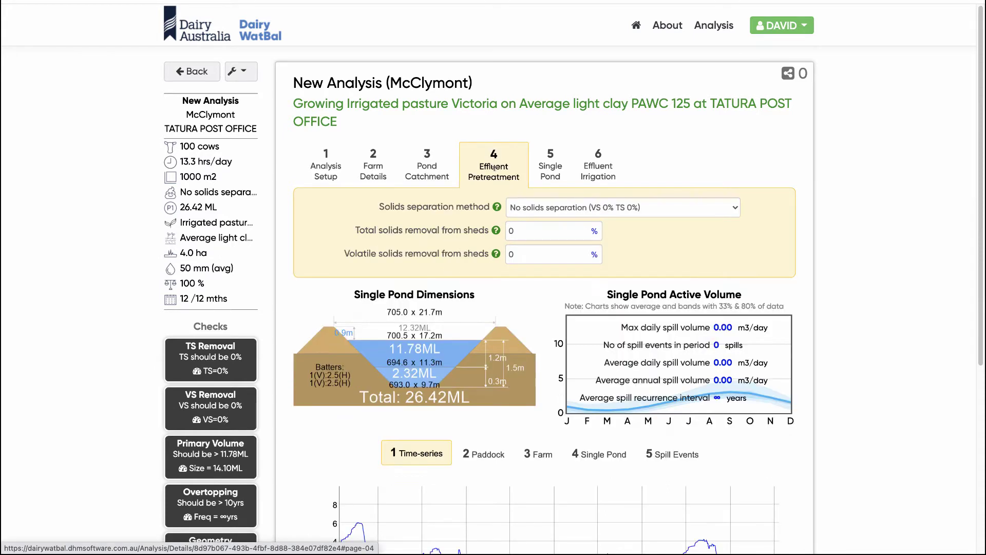
click(694, 207)
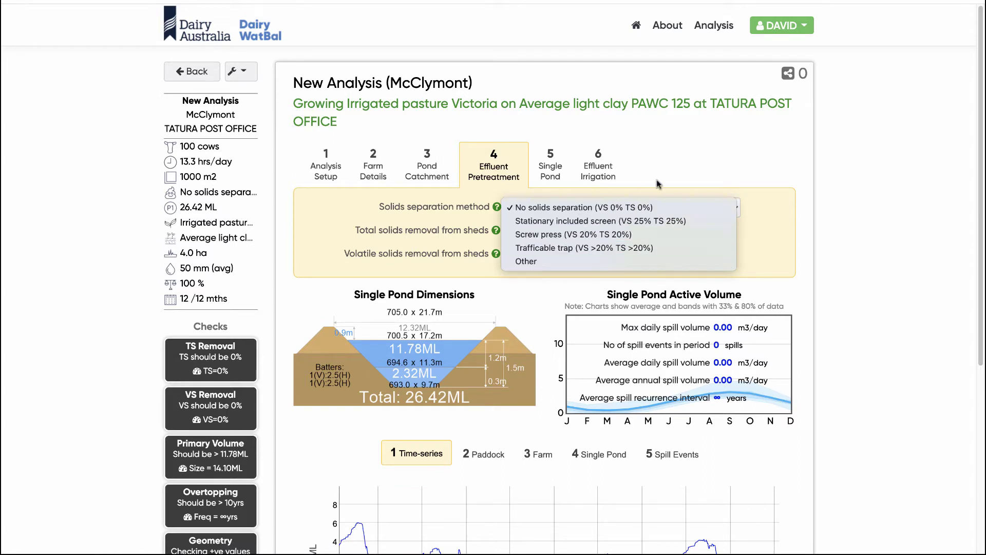
click(578, 207)
click(578, 207)
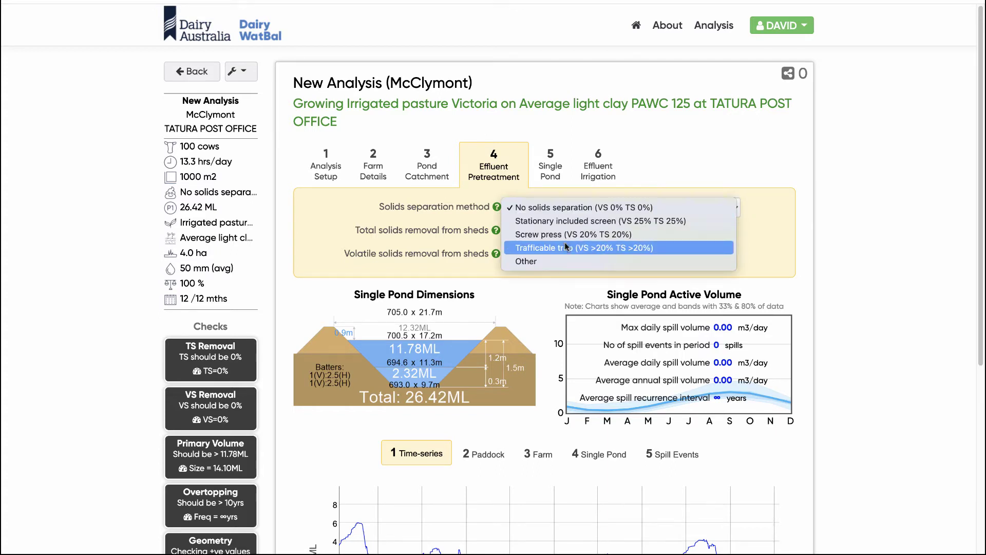
click(568, 247)
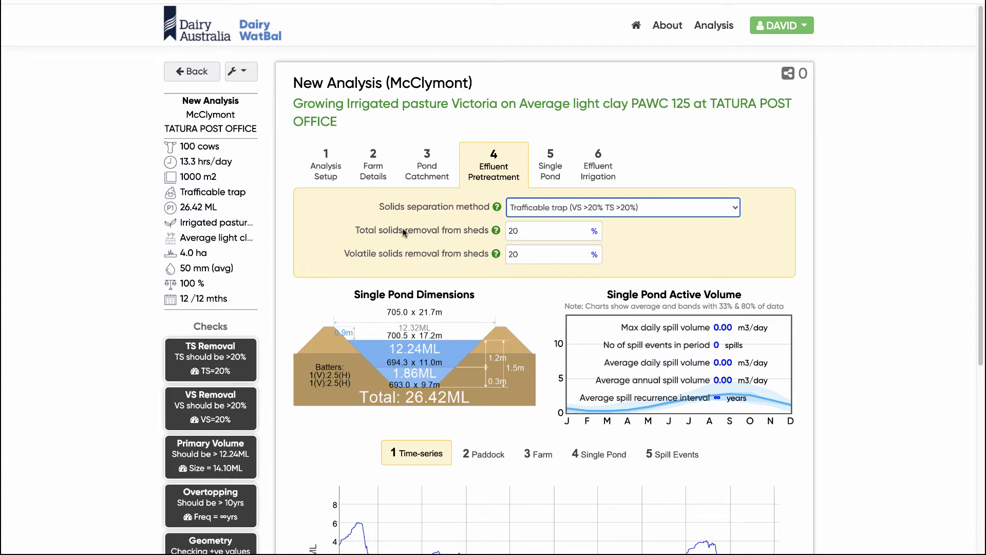
Examine the single pond's settings, its lengthwise batter options and the pond dimensions diagram, keeping the batter at 1 (V) : 2.5(H)
click(547, 161)
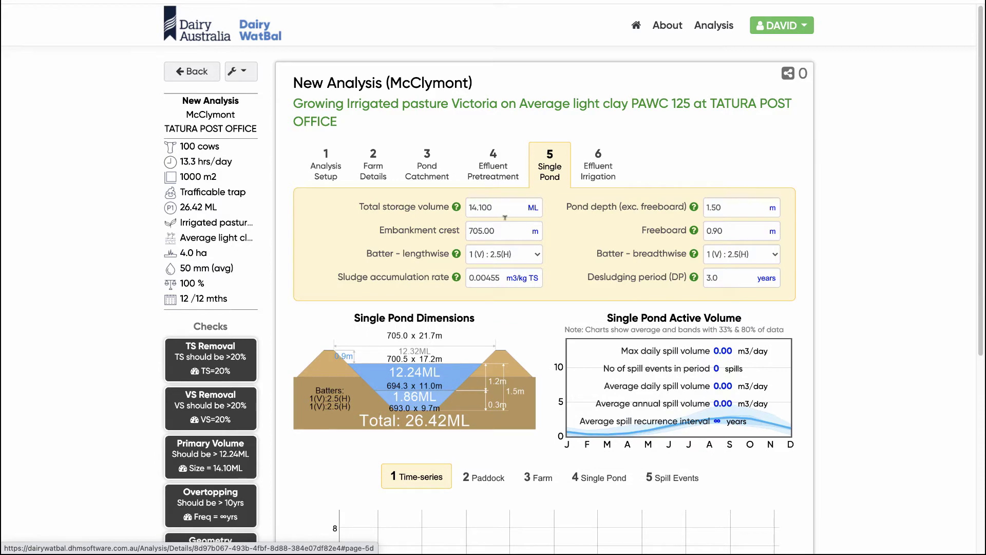
scroll(505, 218, down, 1)
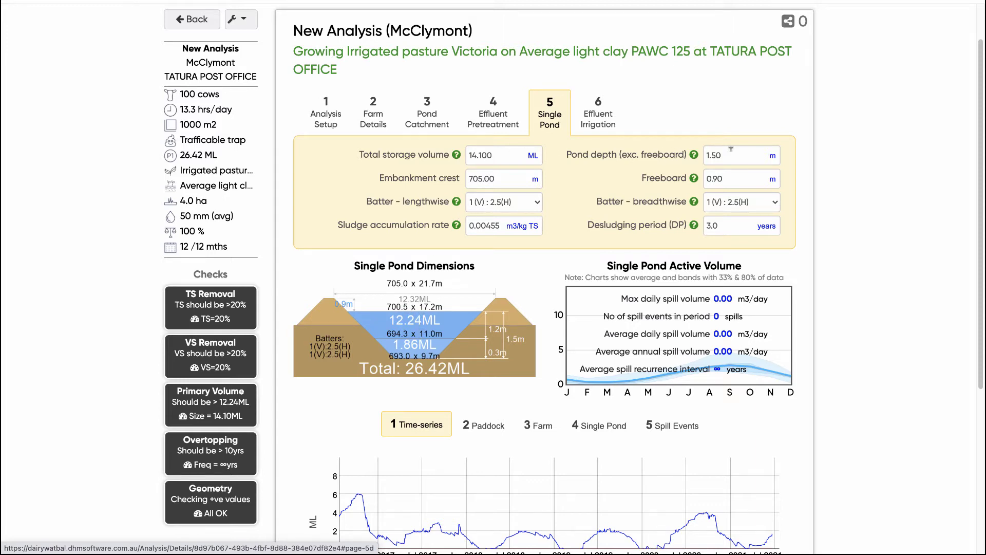
click(501, 202)
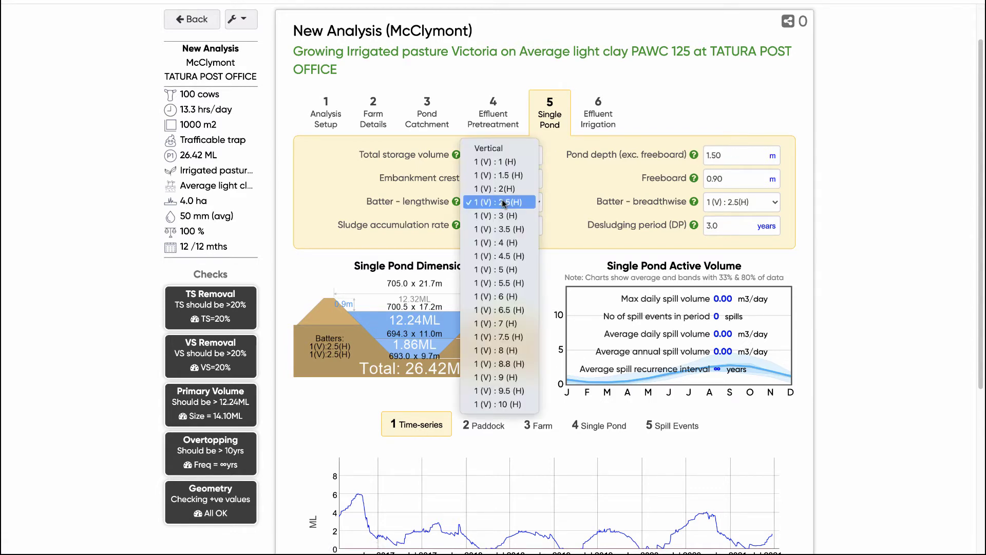
click(502, 202)
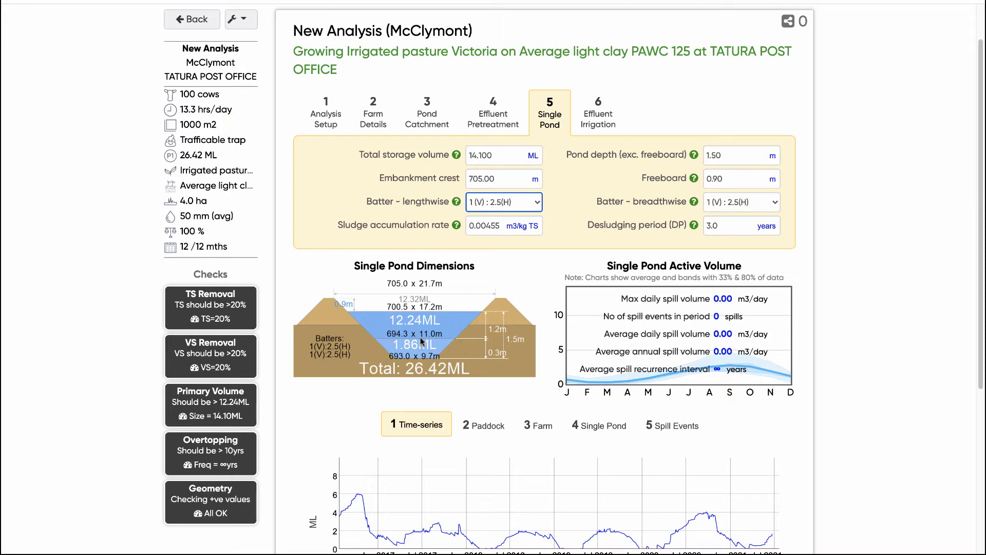
scroll(534, 332, down, 1)
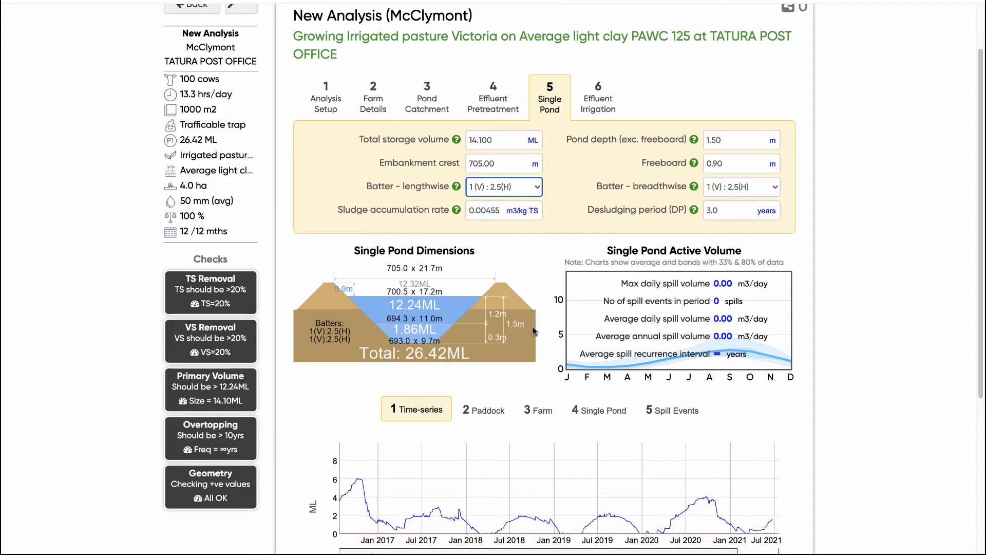
scroll(534, 332, up, 1)
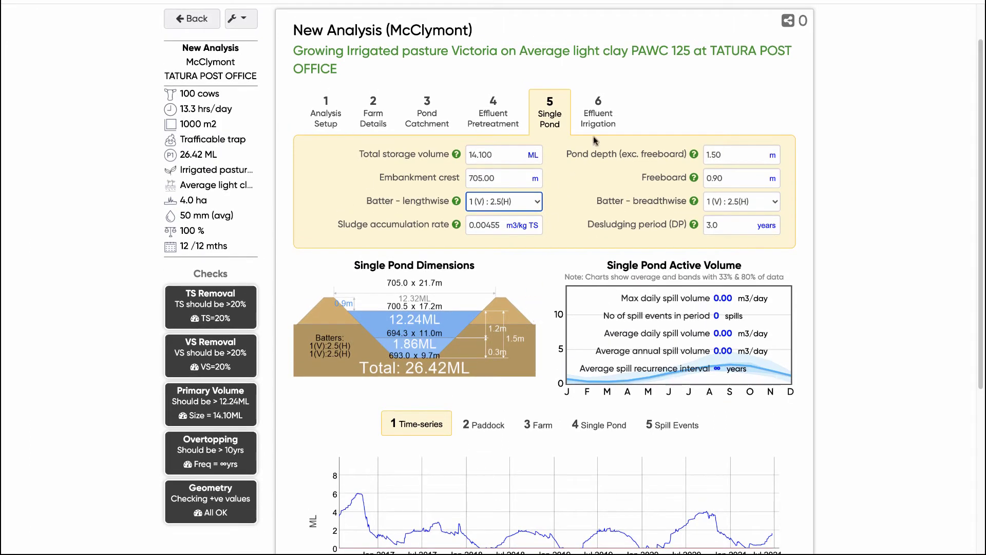
Open the effluent irrigation inputs and review the available crop types and soils, keeping the current selections
click(596, 115)
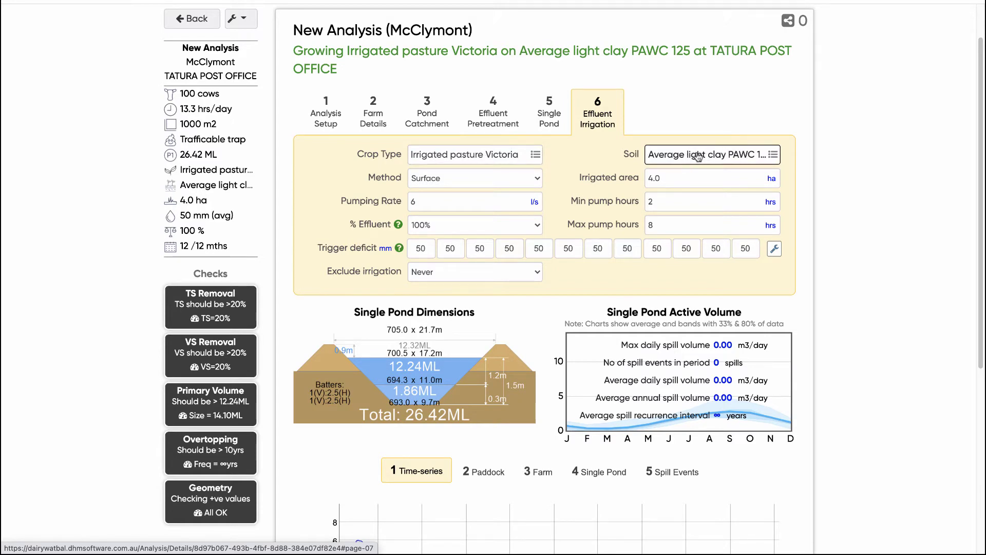
click(468, 160)
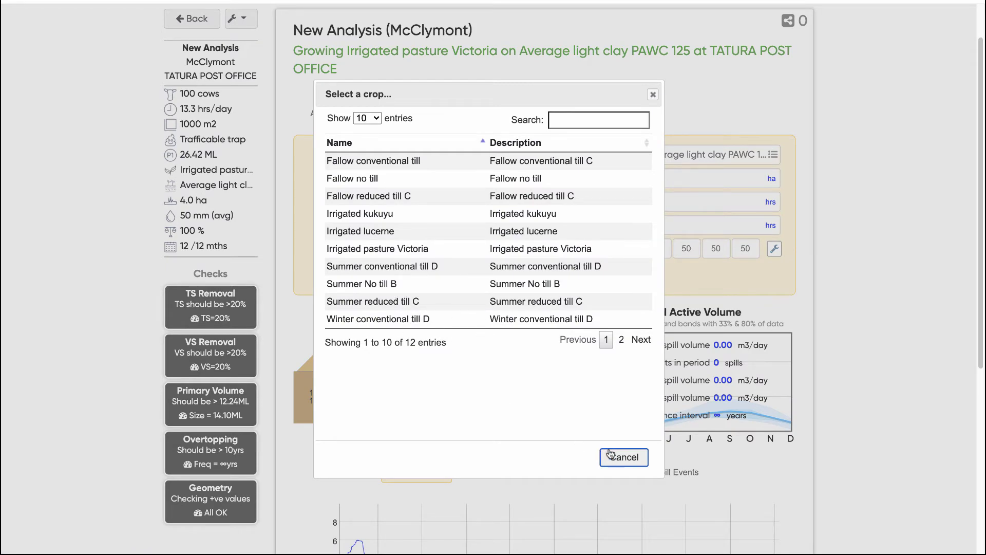
click(628, 460)
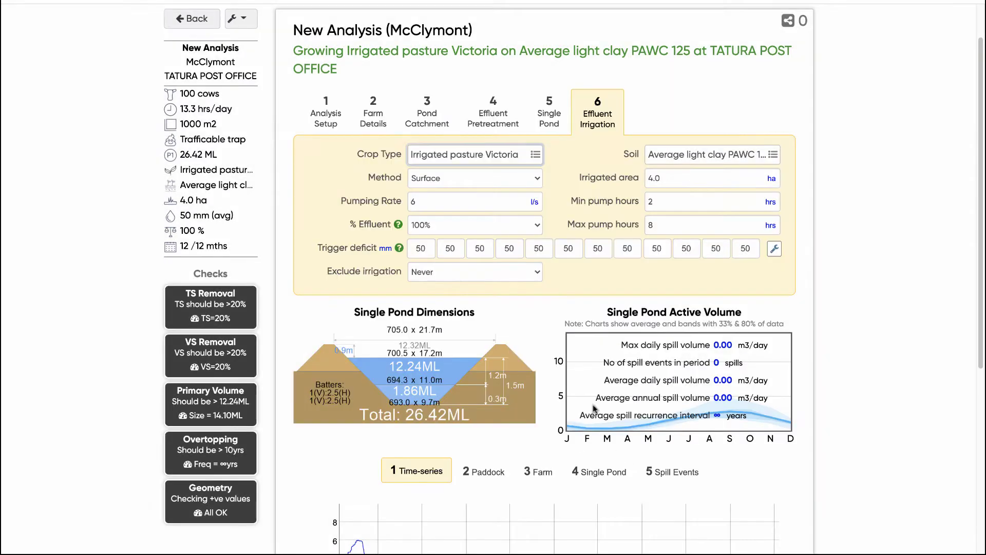
click(719, 154)
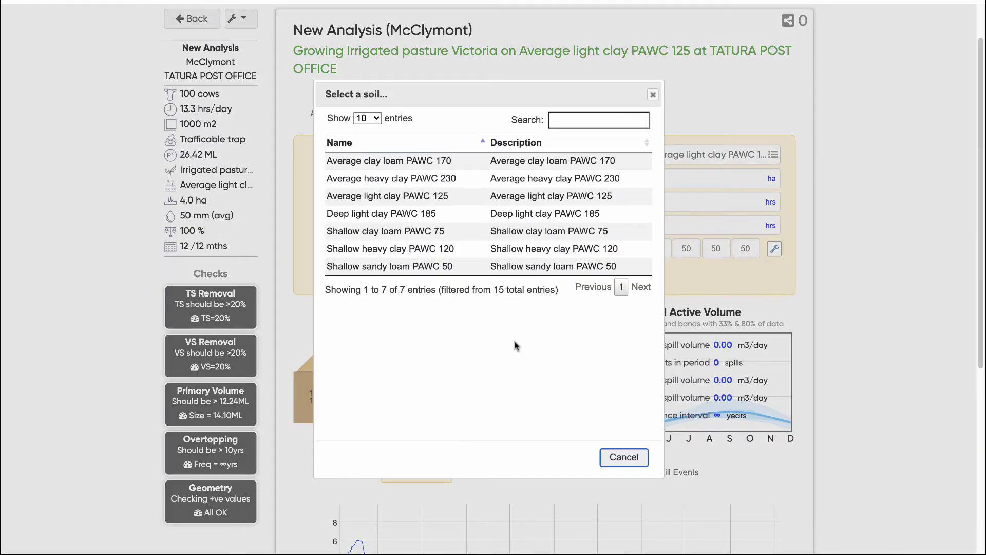
click(626, 458)
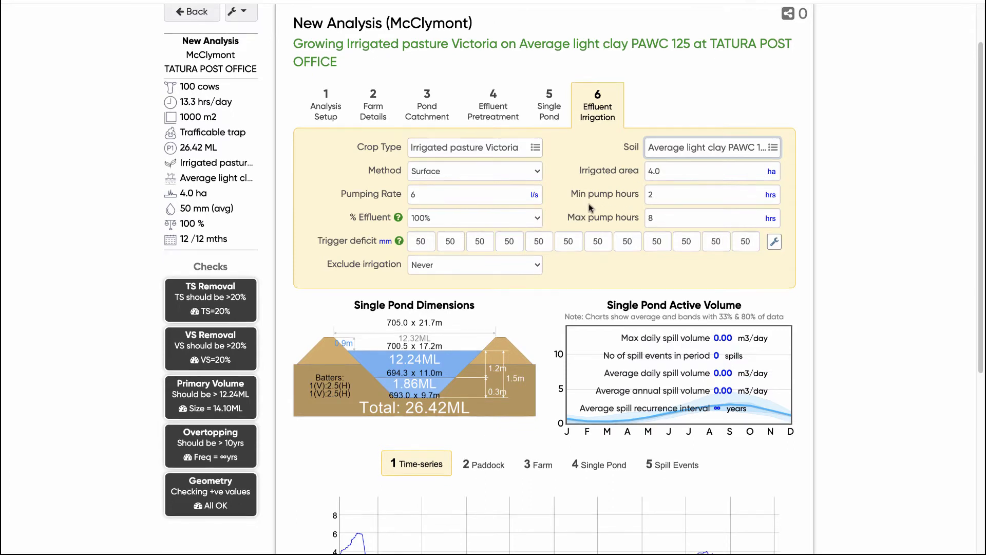
Examine the irrigation pumping inputs and the % Effluent options, keeping 100%
scroll(592, 207, down, 1)
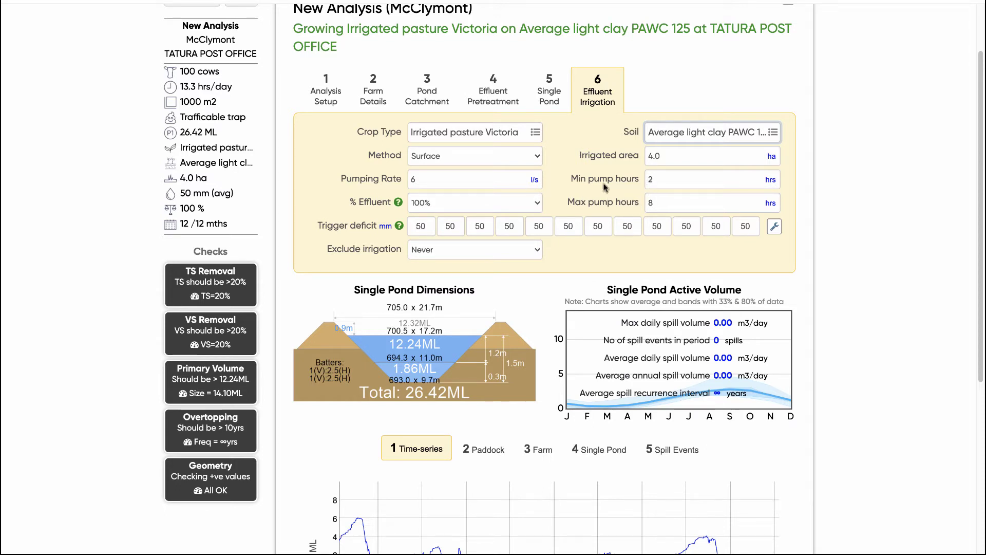
scroll(590, 180, down, 1)
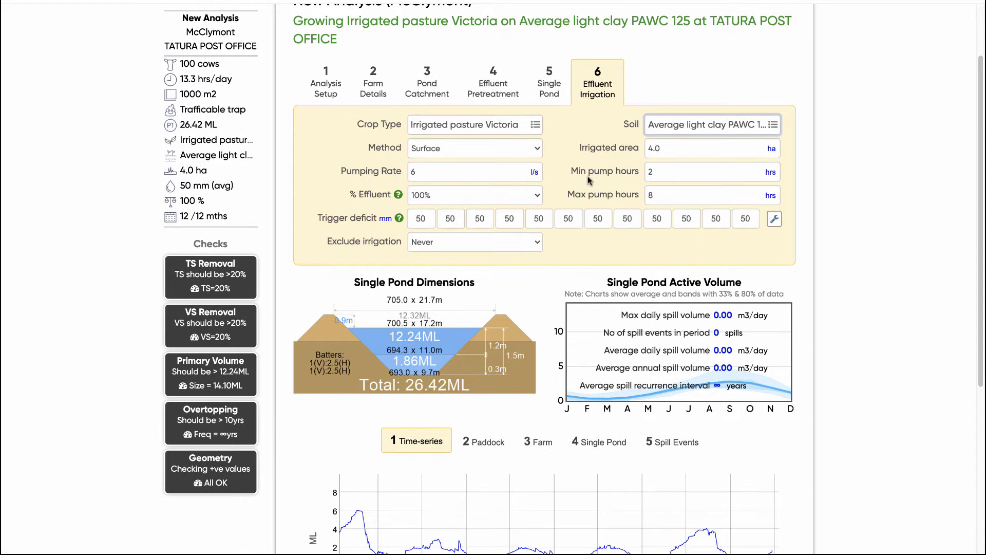
click(537, 194)
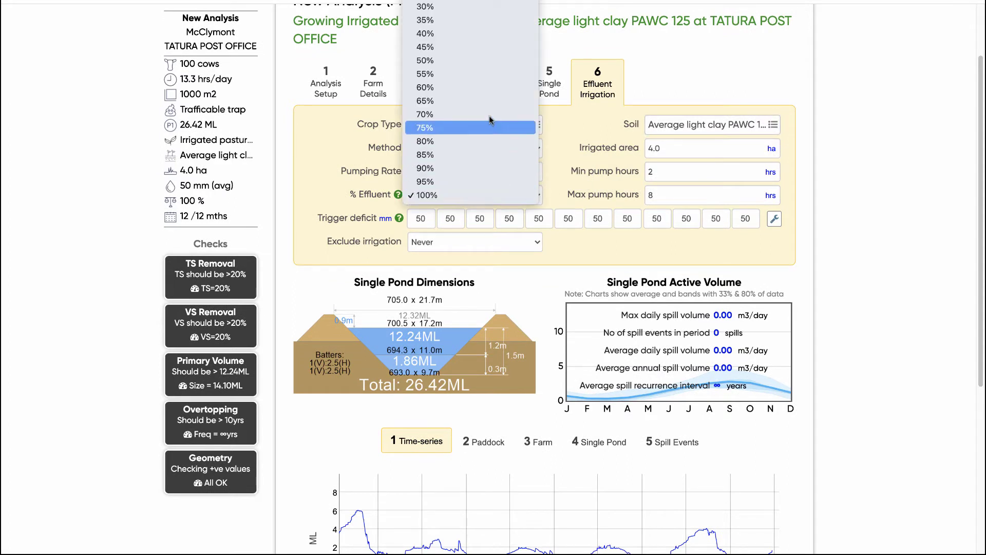
click(565, 180)
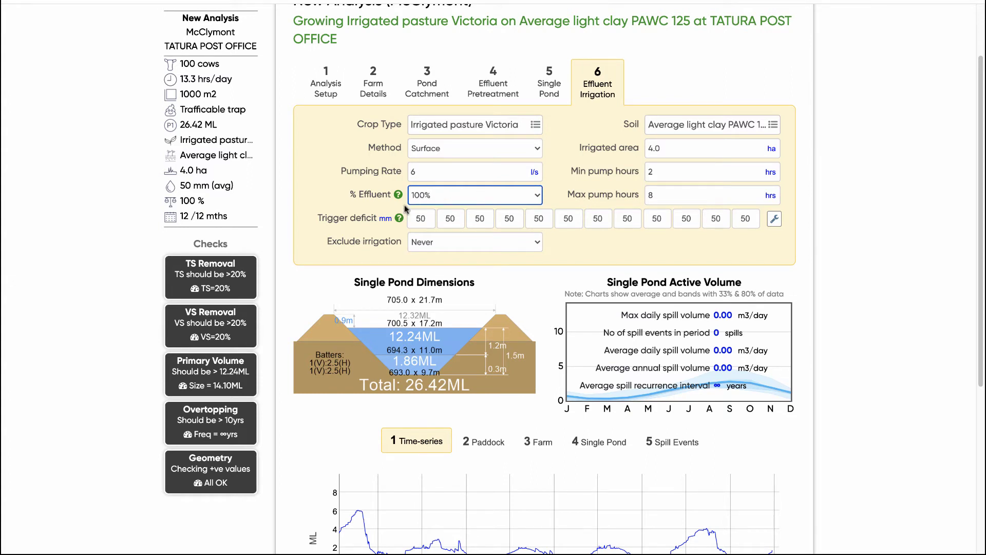
Try excluding irrigation During window and view the effect on the paddock's Effluent Applied chart
scroll(358, 216, down, 1)
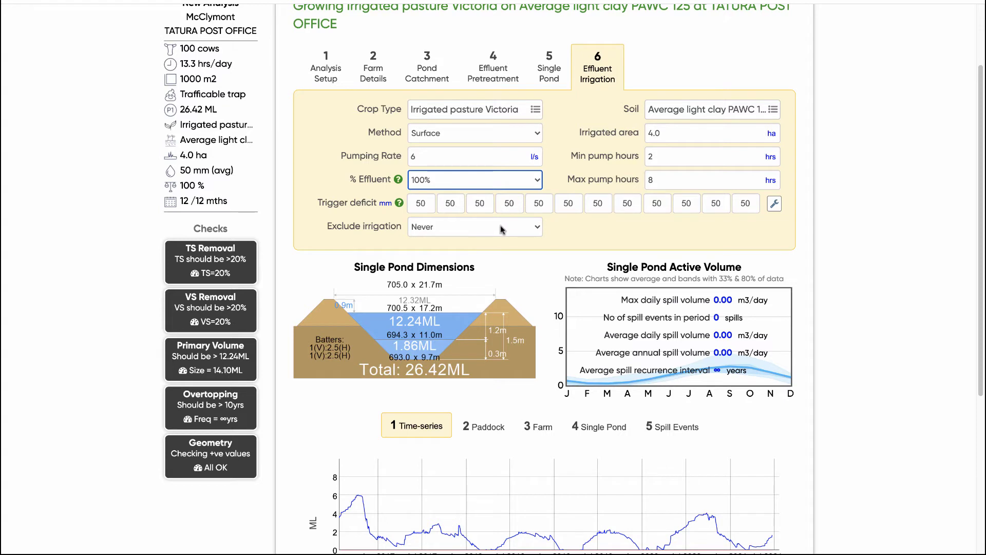
click(481, 229)
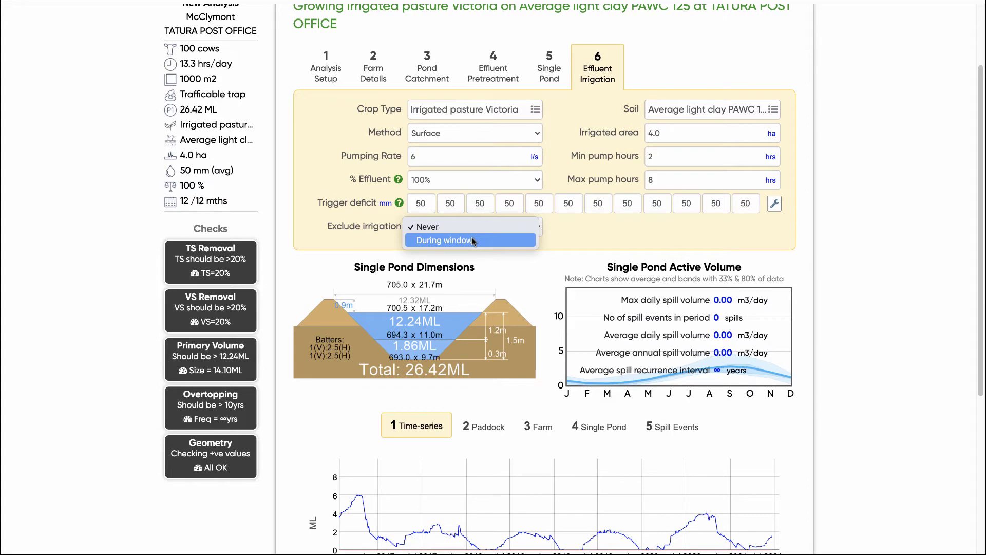
click(473, 241)
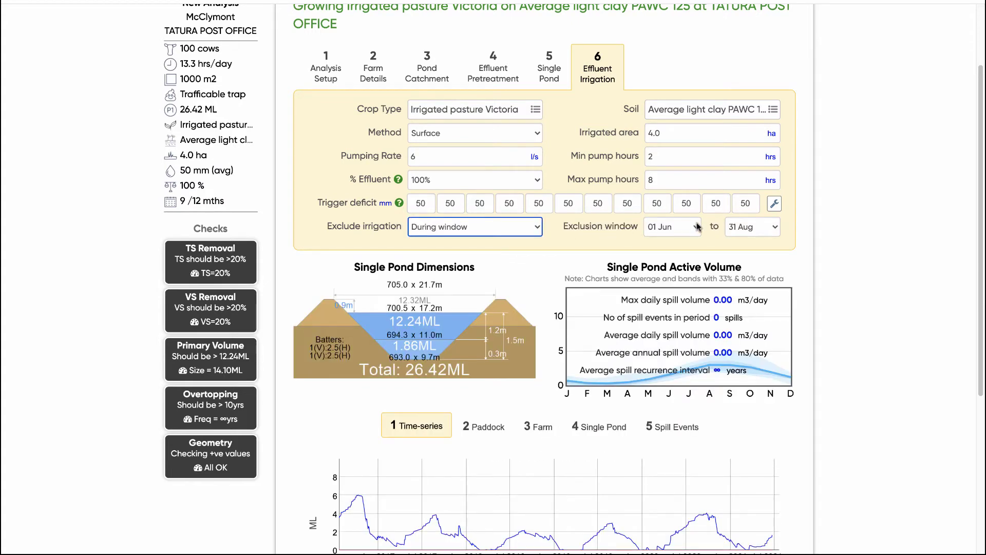
scroll(617, 270, down, 3)
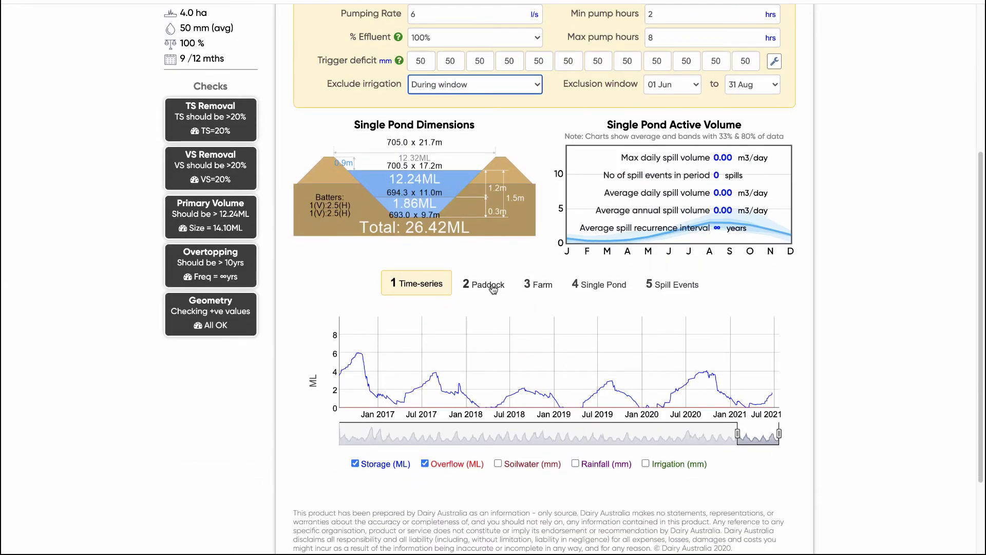
click(488, 285)
scroll(417, 337, down, 1)
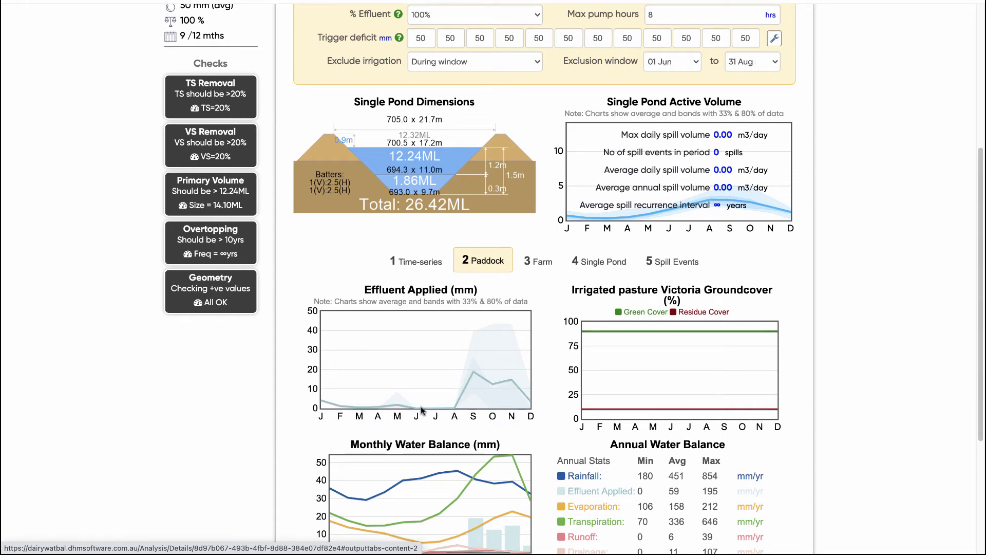
scroll(428, 402, up, 1)
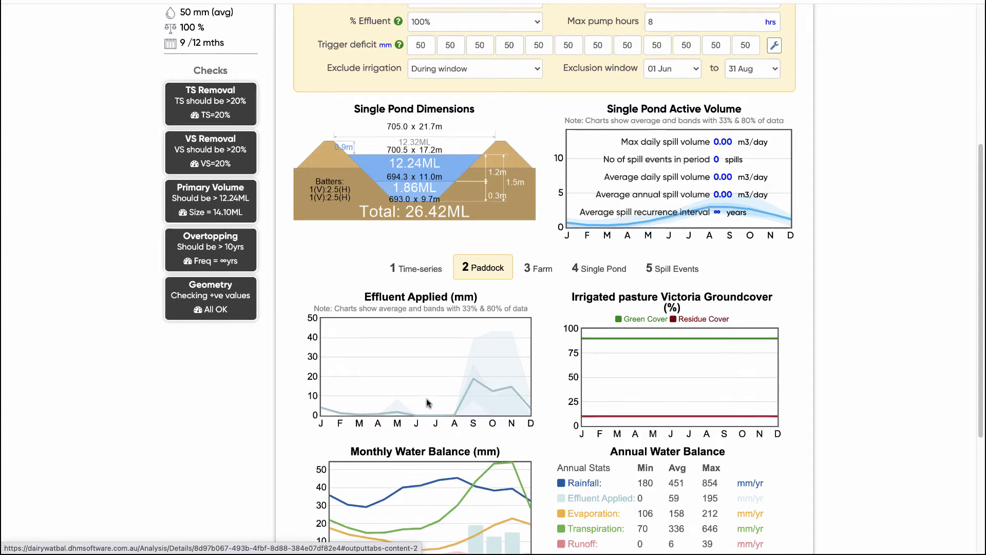
Return the irrigation exclusion to Never
scroll(428, 403, up, 2)
click(461, 94)
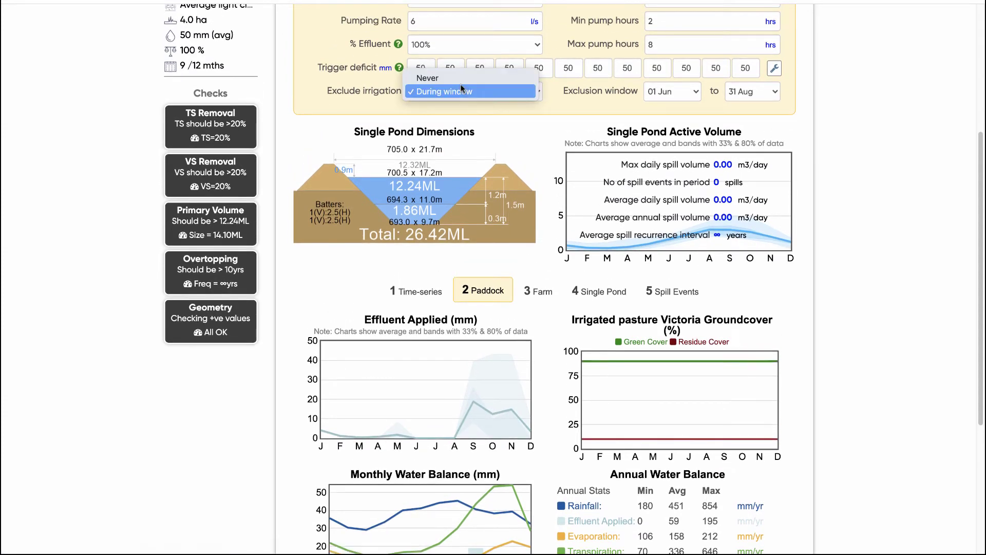
click(461, 79)
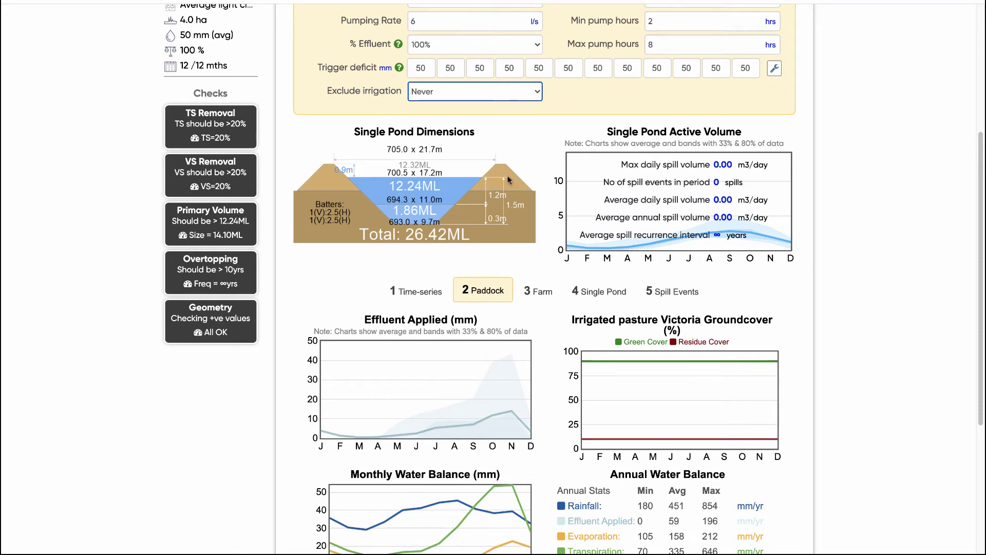
Review the irrigation trigger deficits and the spill statistics in the Single Pond Active Volume chart
scroll(561, 128, up, 1)
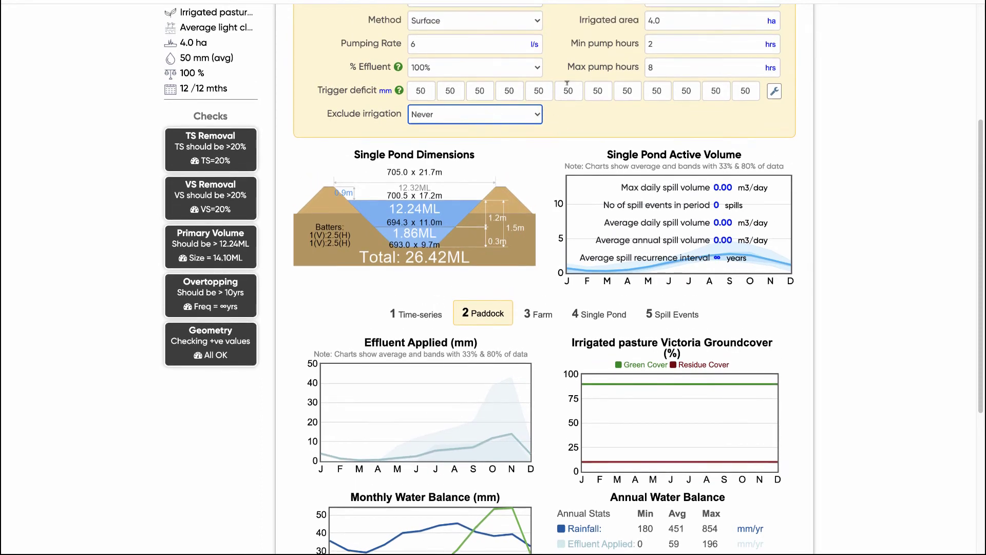
scroll(575, 114, up, 1)
scroll(569, 113, down, 1)
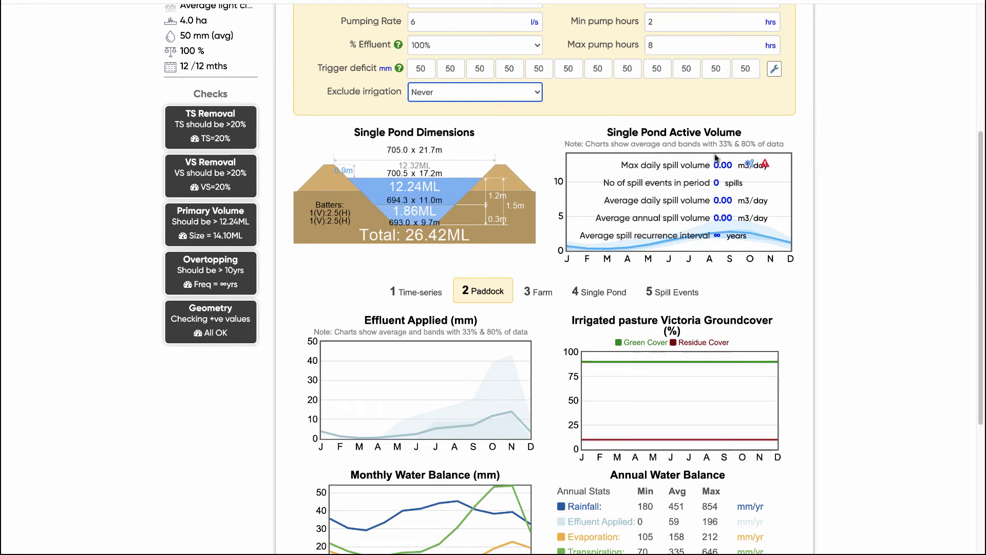
scroll(664, 212, up, 1)
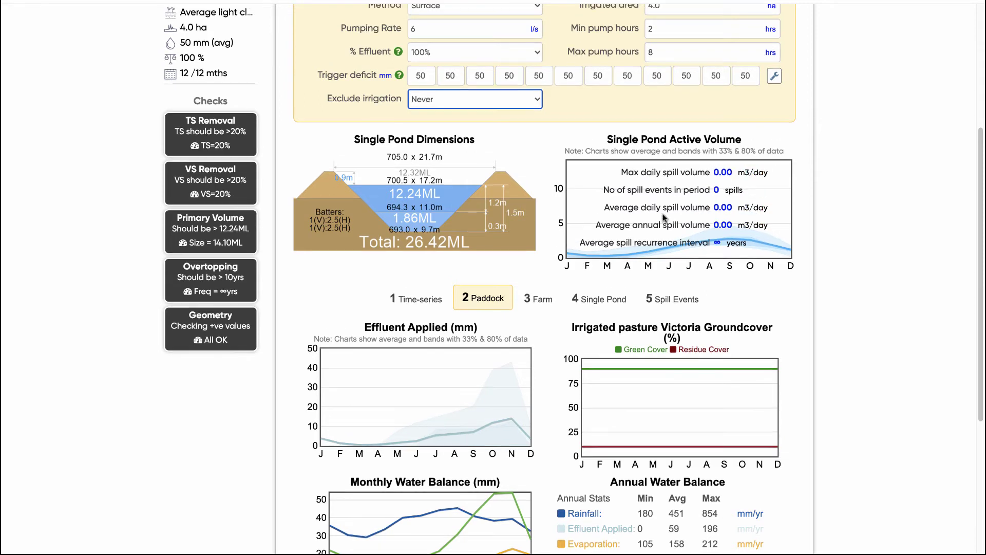
scroll(662, 206, down, 1)
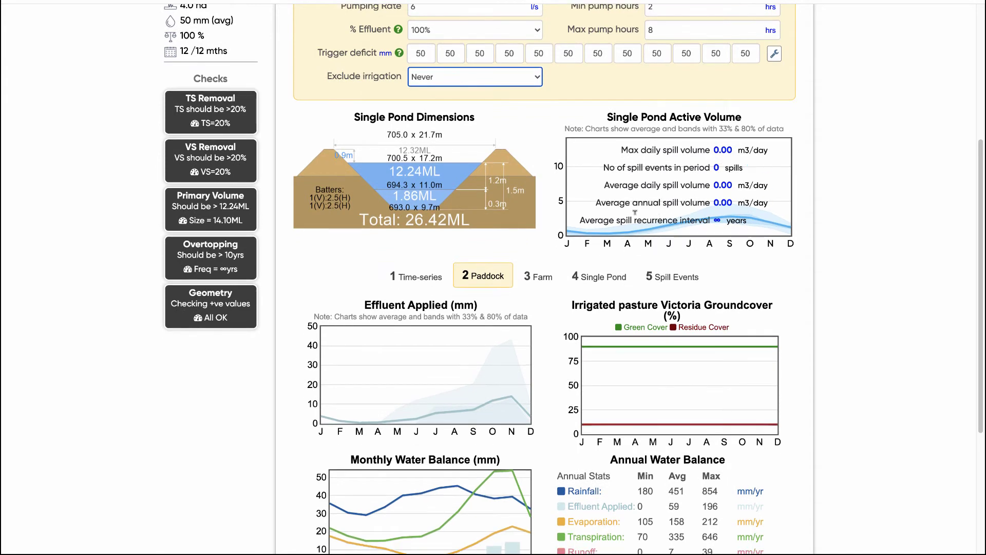
scroll(621, 216, down, 2)
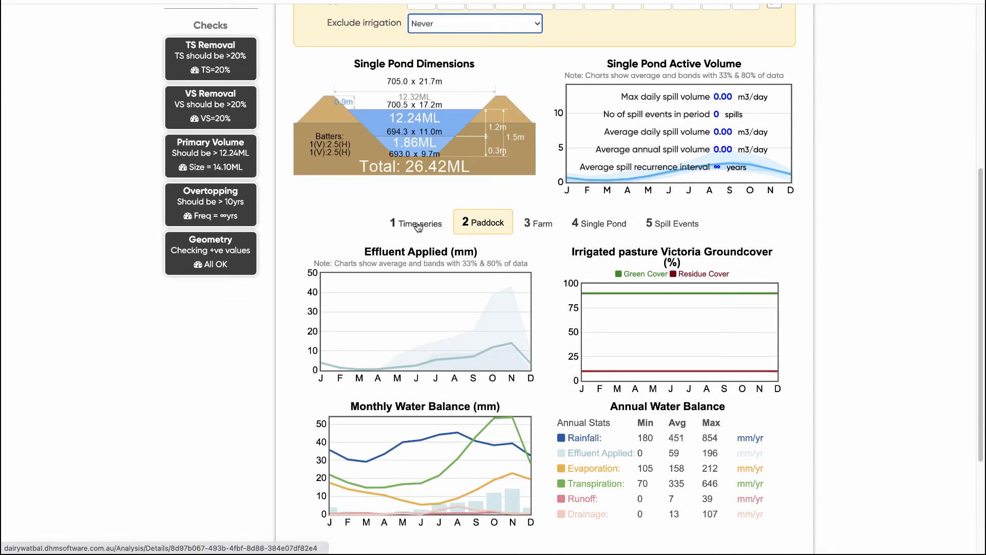
Show the soilwater, rainfall and irrigation series in the Time-series output chart
click(419, 225)
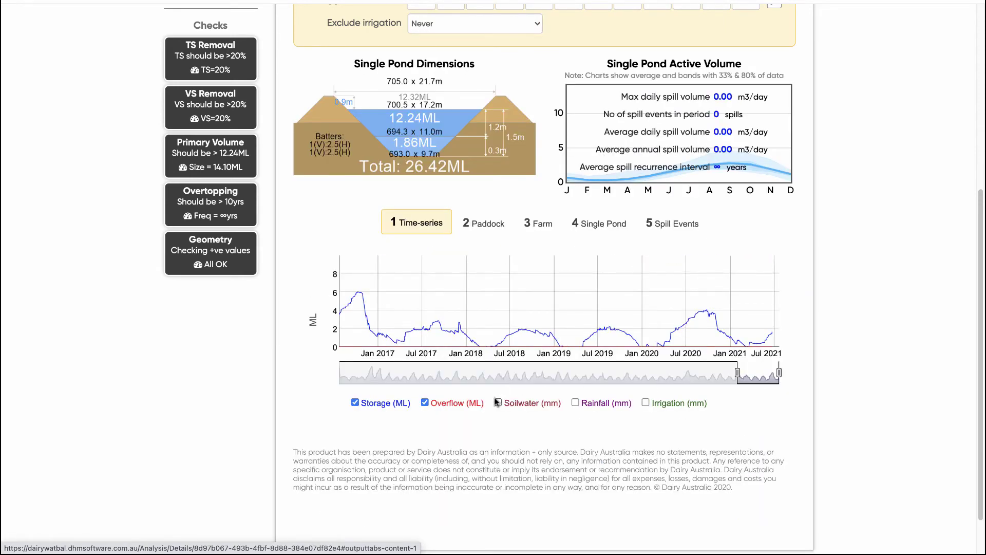
click(498, 403)
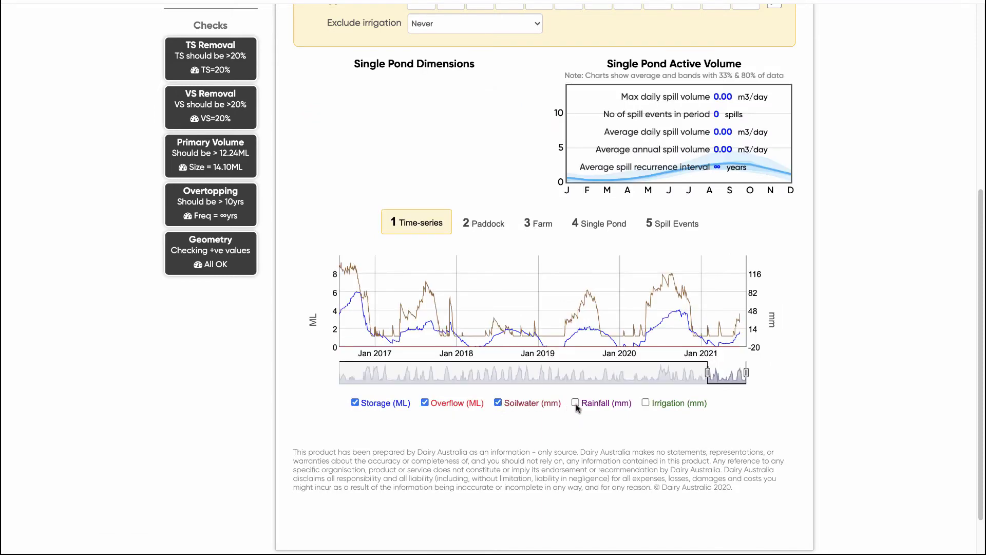
click(576, 402)
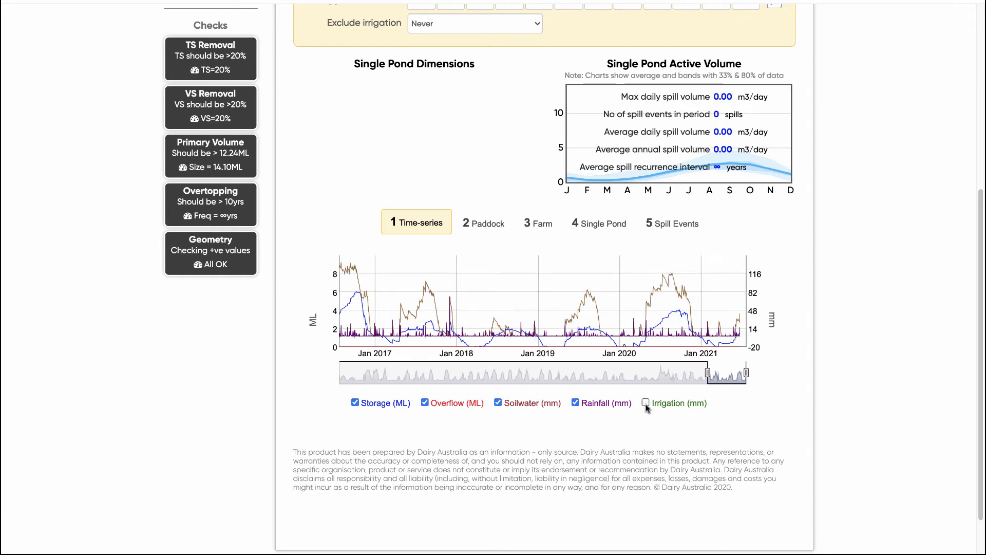
click(646, 403)
Explore earlier decades by moving and widening the time-series date range, and narrow it to about 2013 to early 2017
drag(719, 370, 646, 373)
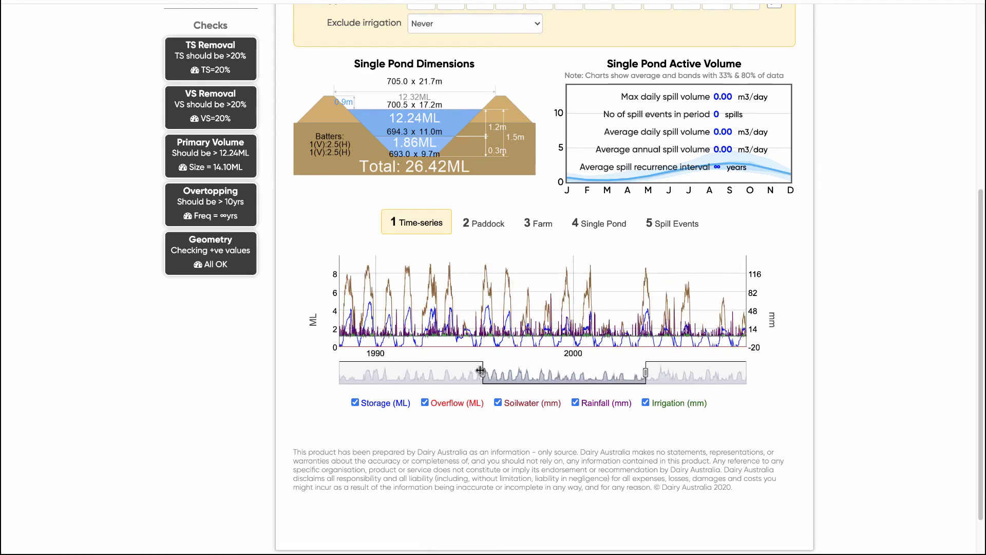
drag(480, 372, 389, 372)
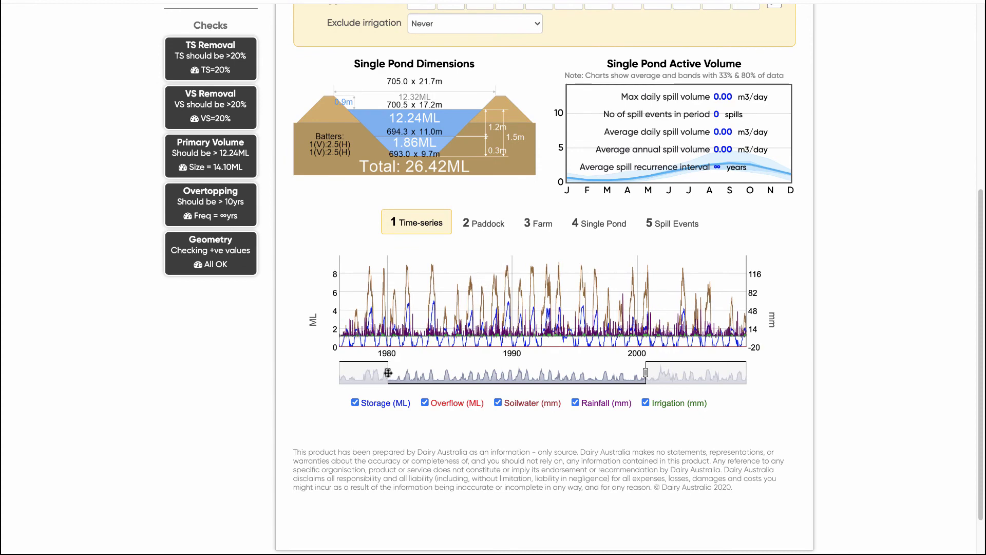
drag(483, 373, 680, 373)
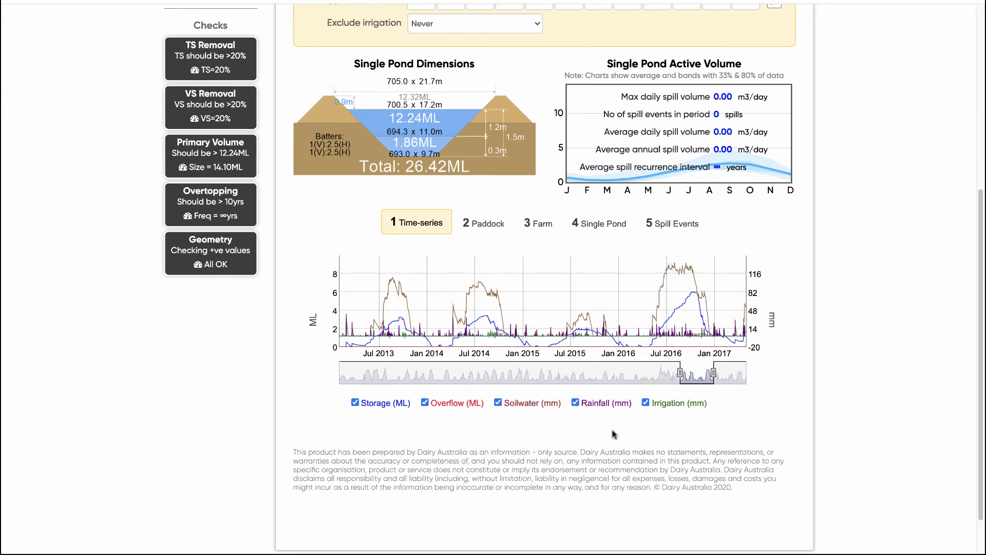
Examine the paddock outputs: effluent applied, pasture groundcover, monthly water balance and annual water balance statistics
click(492, 226)
scroll(384, 293, down, 1)
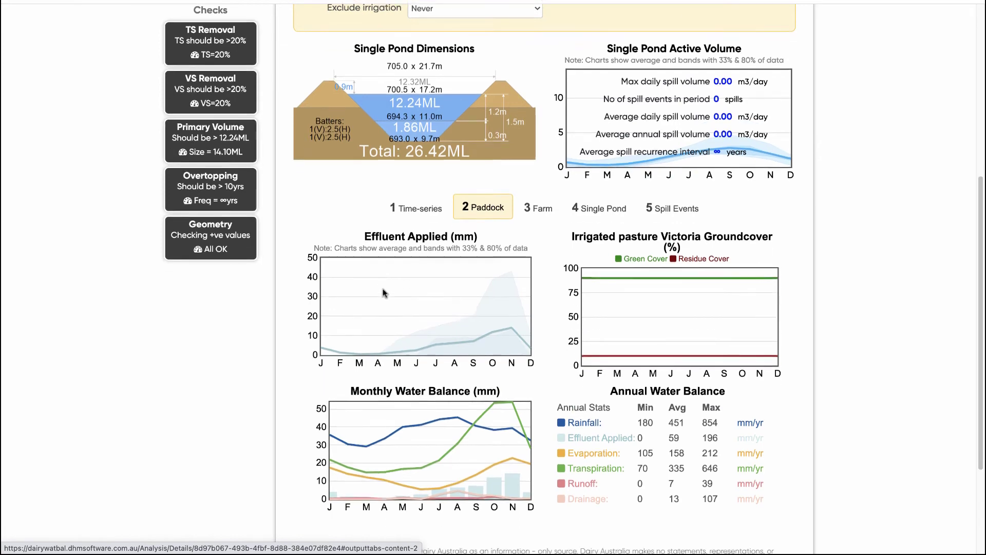
scroll(384, 294, down, 1)
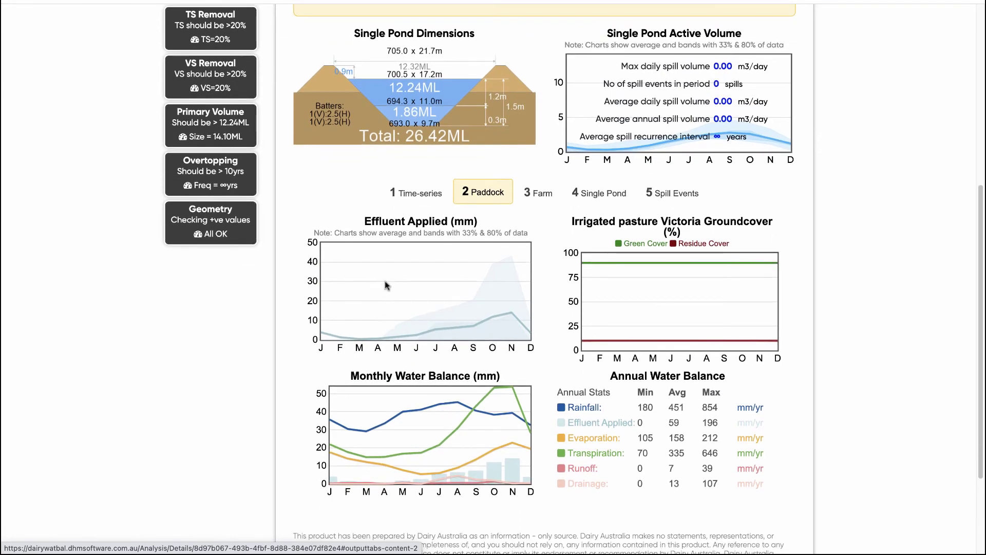
scroll(387, 285, down, 1)
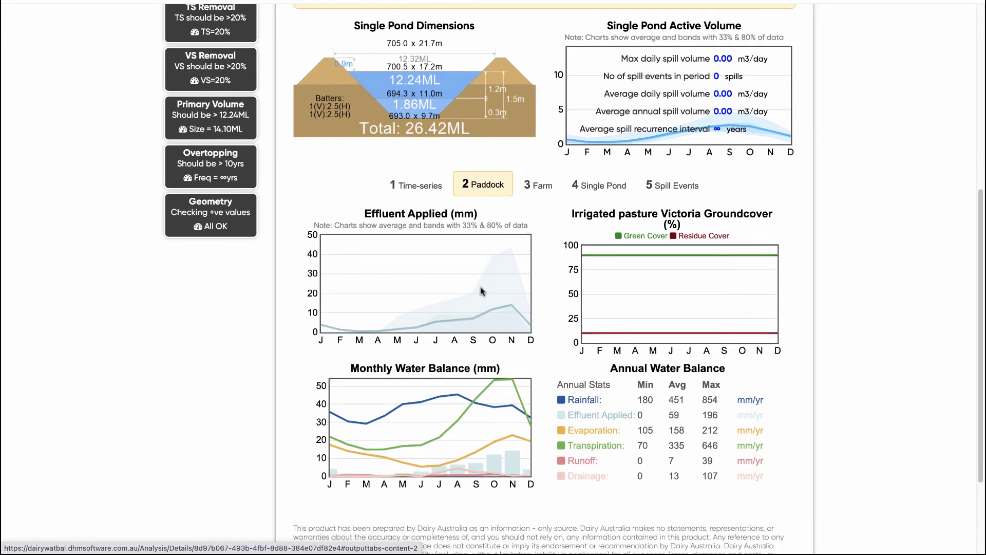
scroll(480, 288, down, 1)
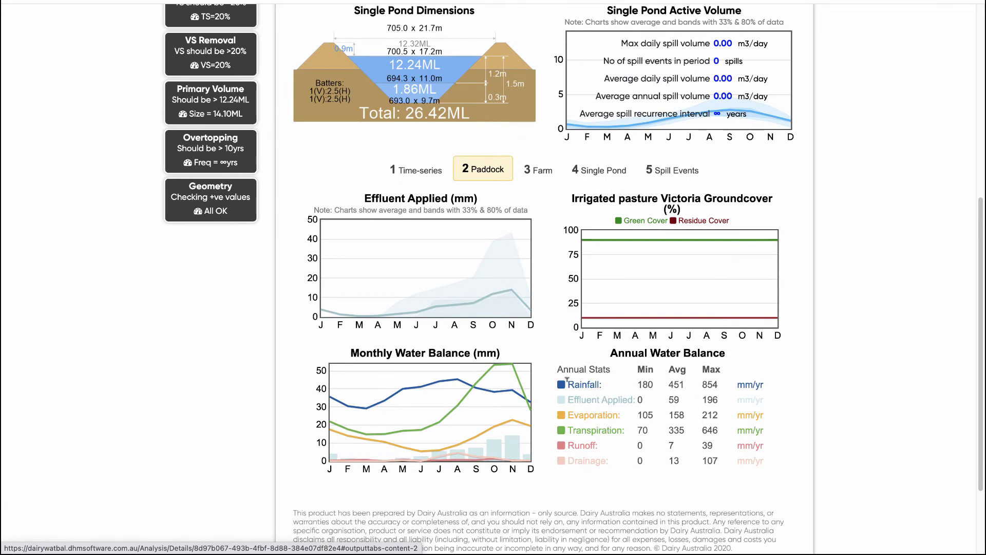
scroll(567, 380, up, 2)
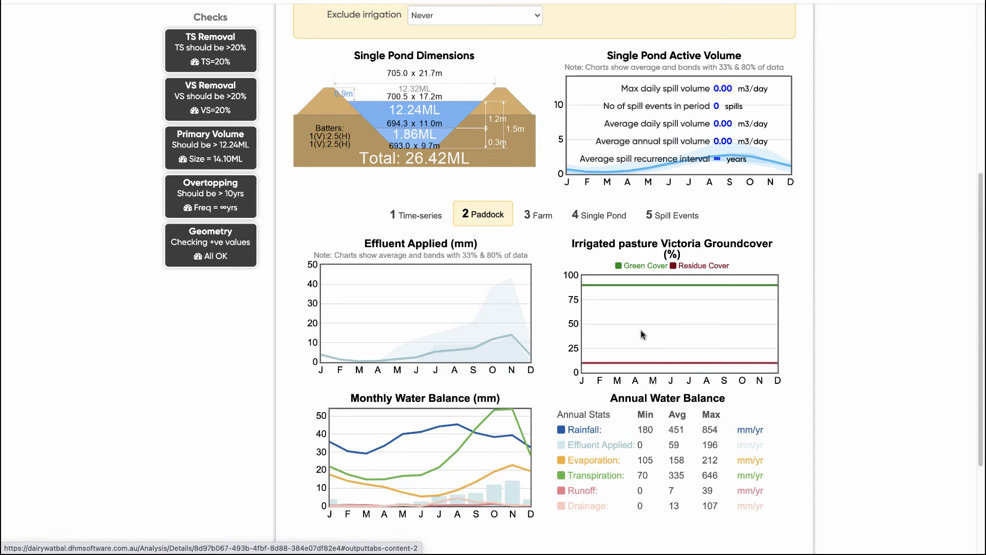
scroll(642, 334, up, 1)
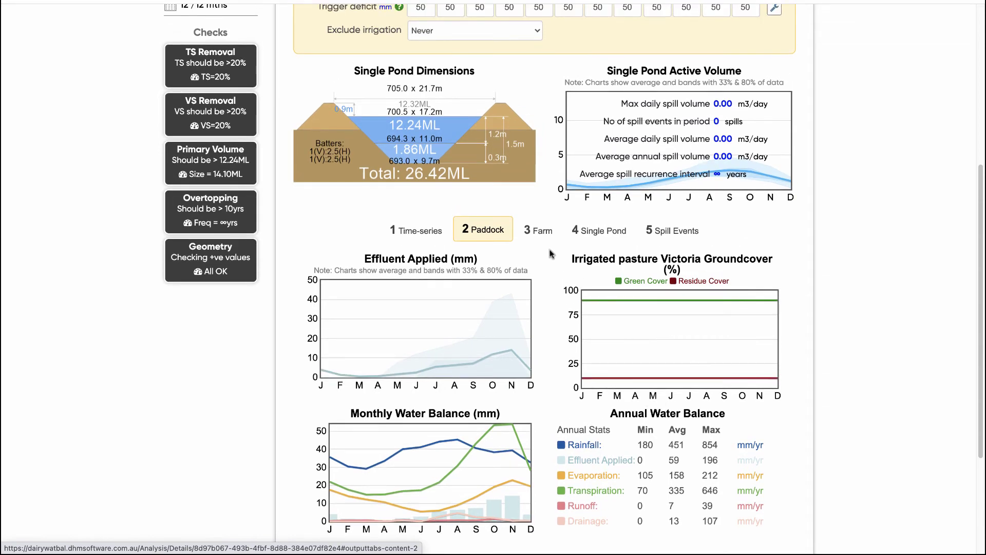
Examine the farm outputs: herd, manure production, flushed or hosed effluent stream, and runoff into the effluent system
click(540, 233)
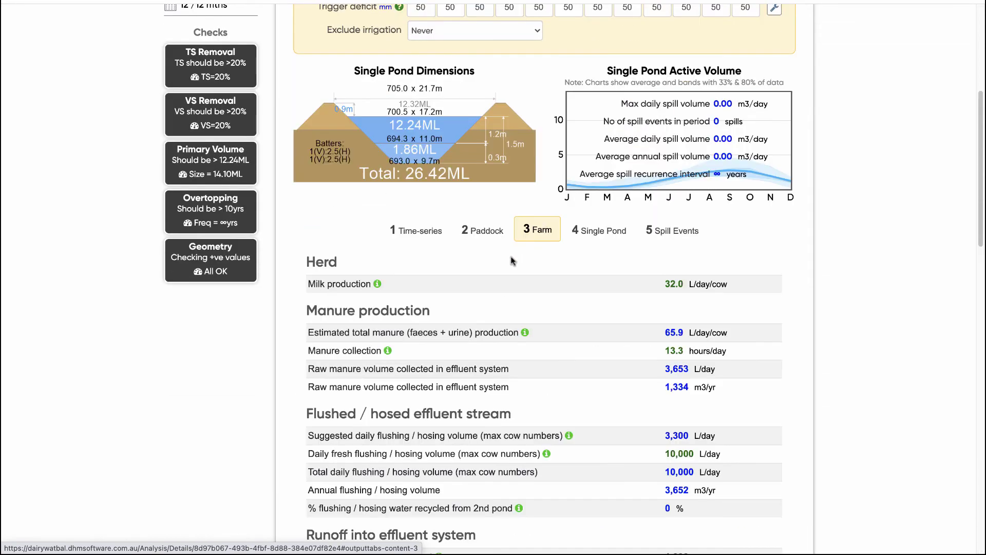
scroll(498, 257, down, 3)
scroll(497, 265, down, 5)
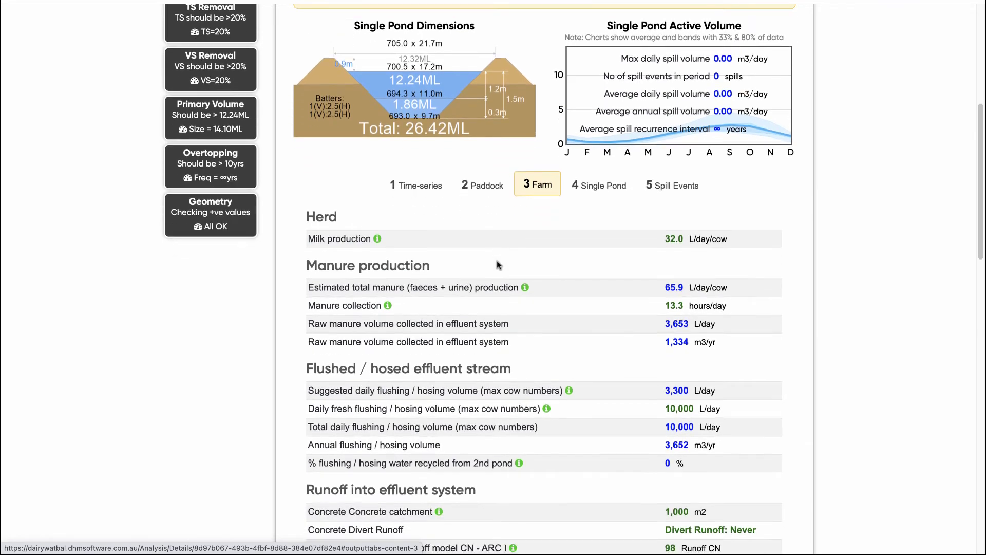
scroll(498, 258, down, 7)
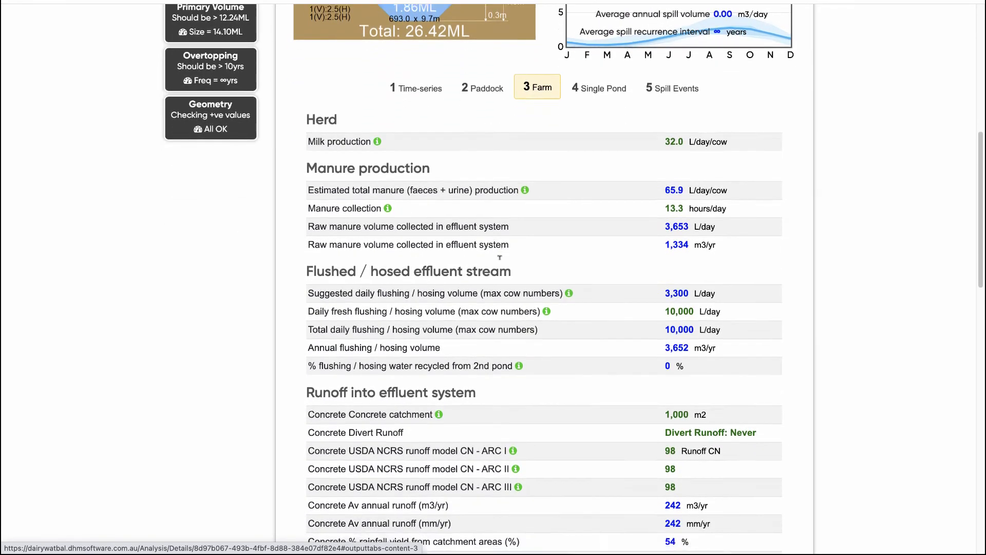
scroll(499, 257, up, 3)
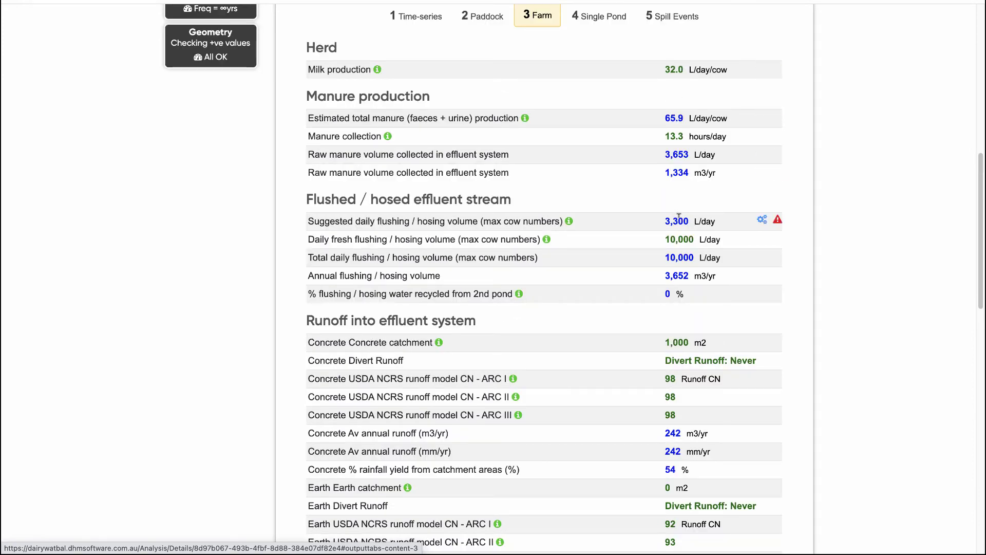
scroll(579, 273, down, 5)
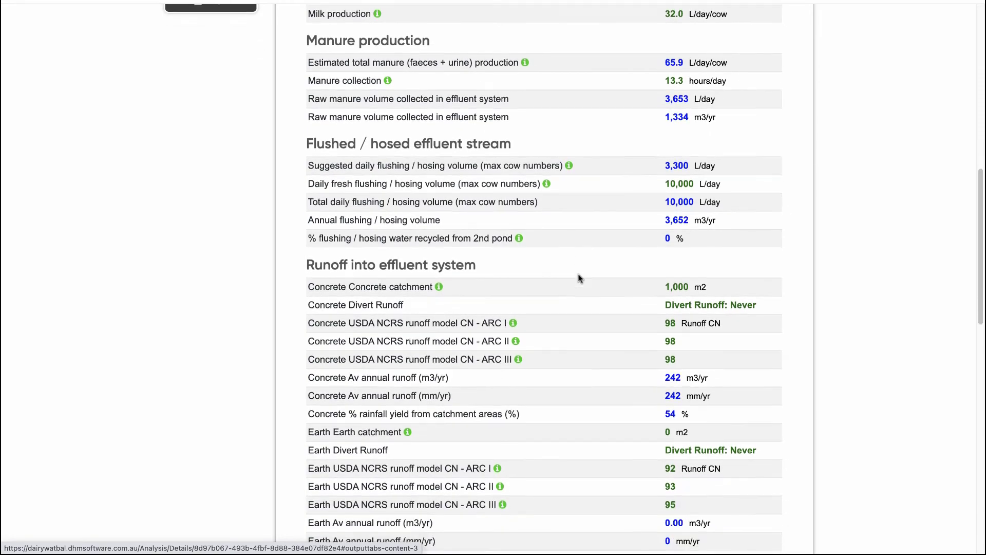
scroll(580, 276, up, 10)
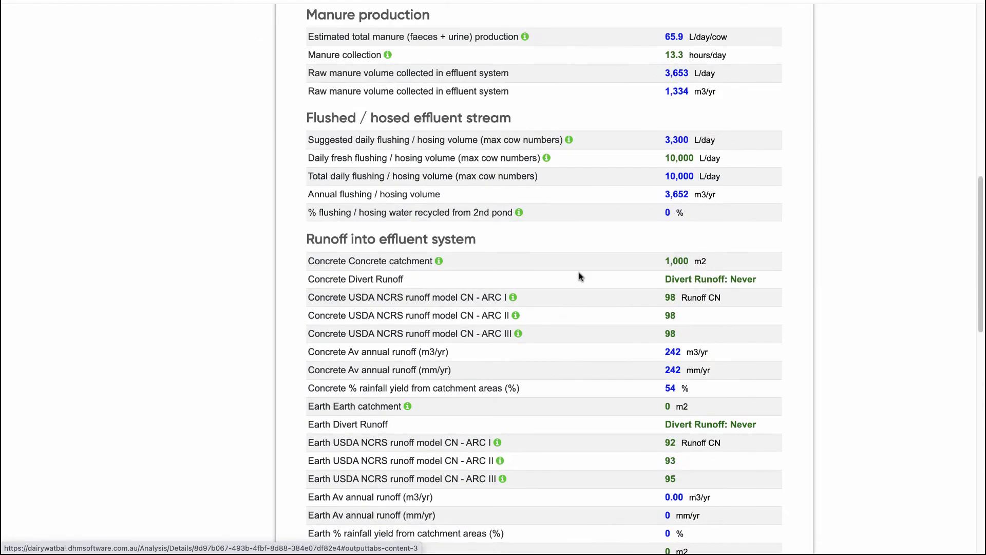
Examine the single pond outputs for sludge storage, dimensions, spills and annual water balance, and check the list of spill events
click(600, 217)
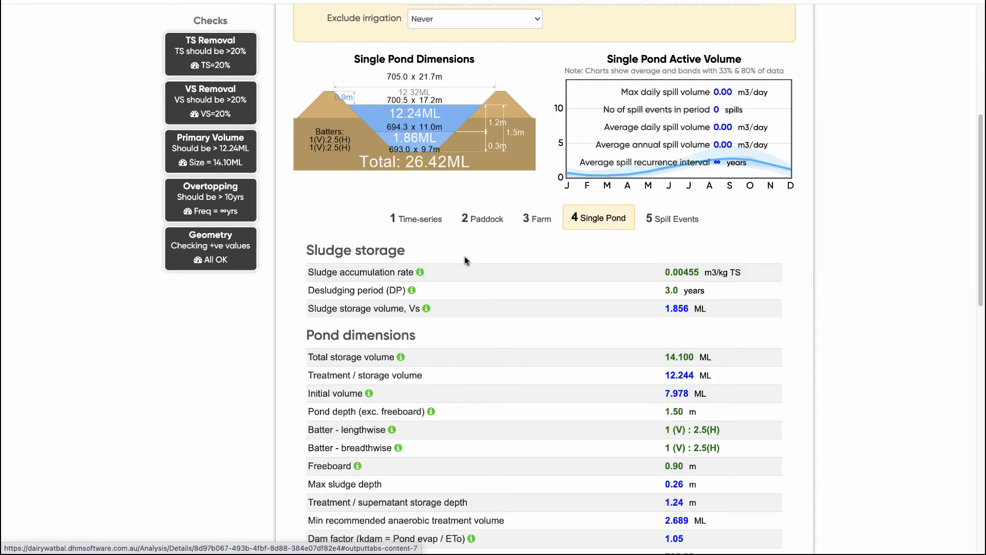
scroll(466, 261, down, 5)
scroll(467, 261, down, 9)
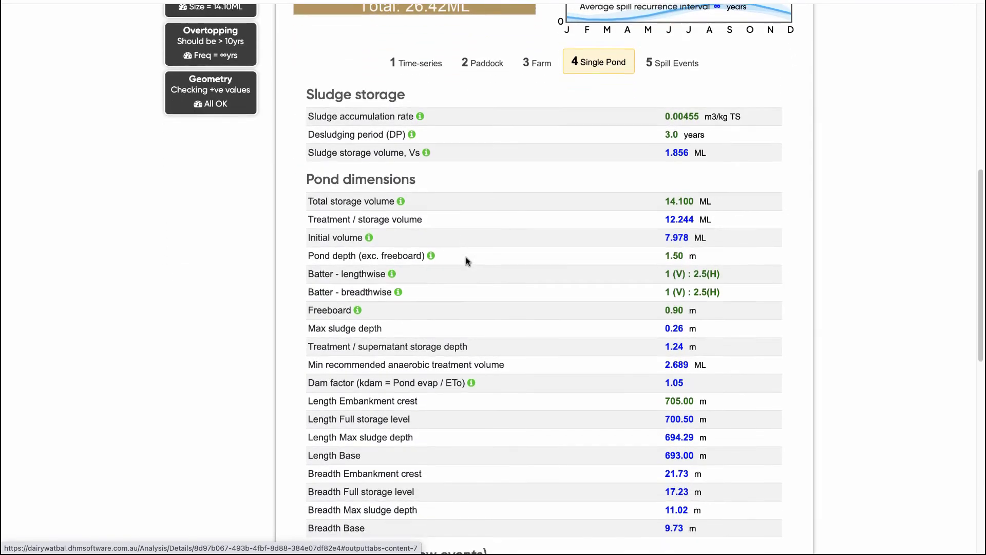
scroll(466, 262, down, 6)
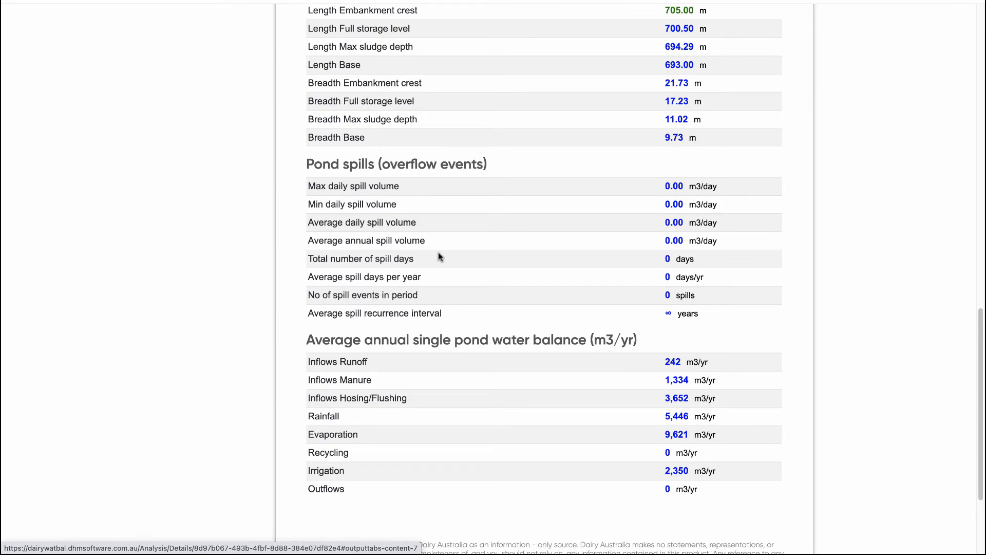
scroll(439, 255, down, 2)
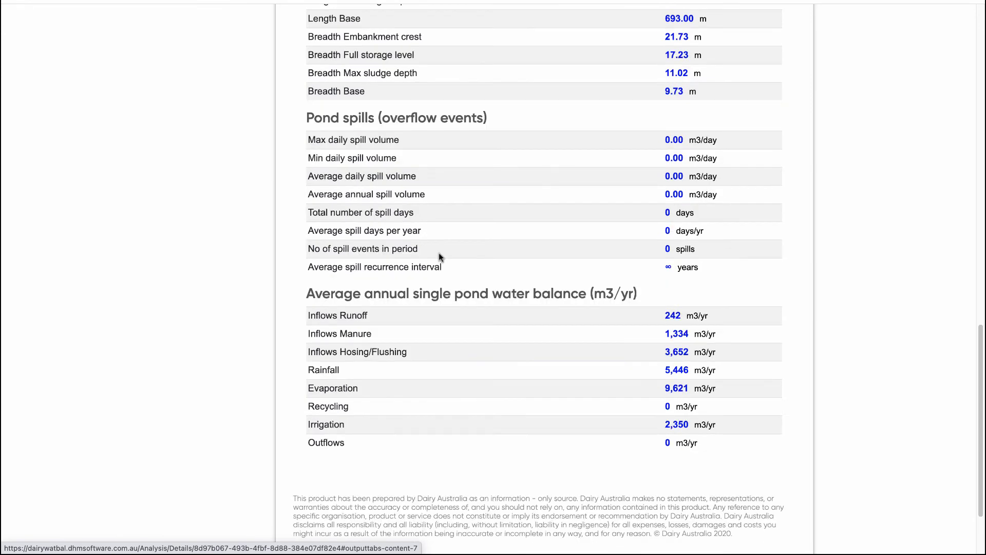
scroll(638, 372, up, 6)
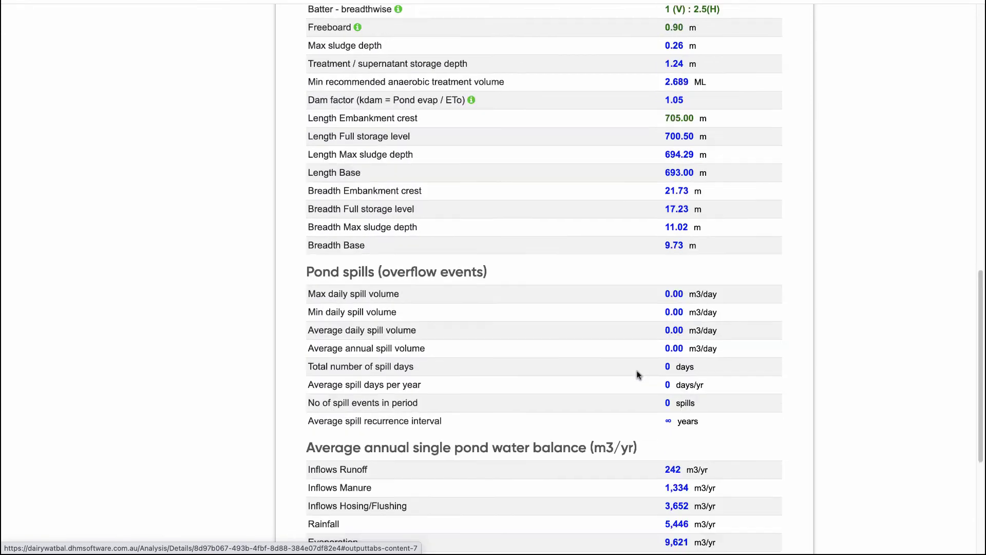
scroll(638, 374, up, 20)
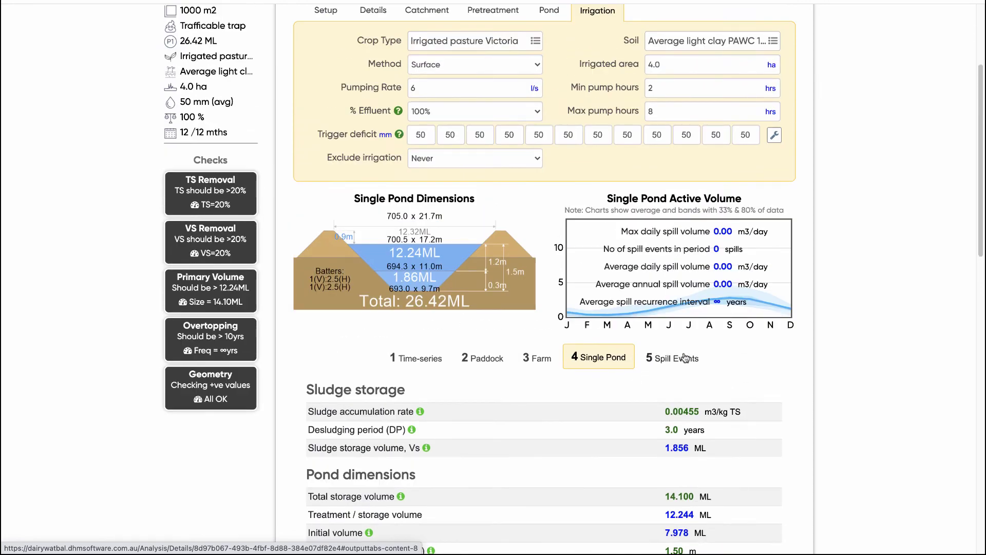
click(685, 358)
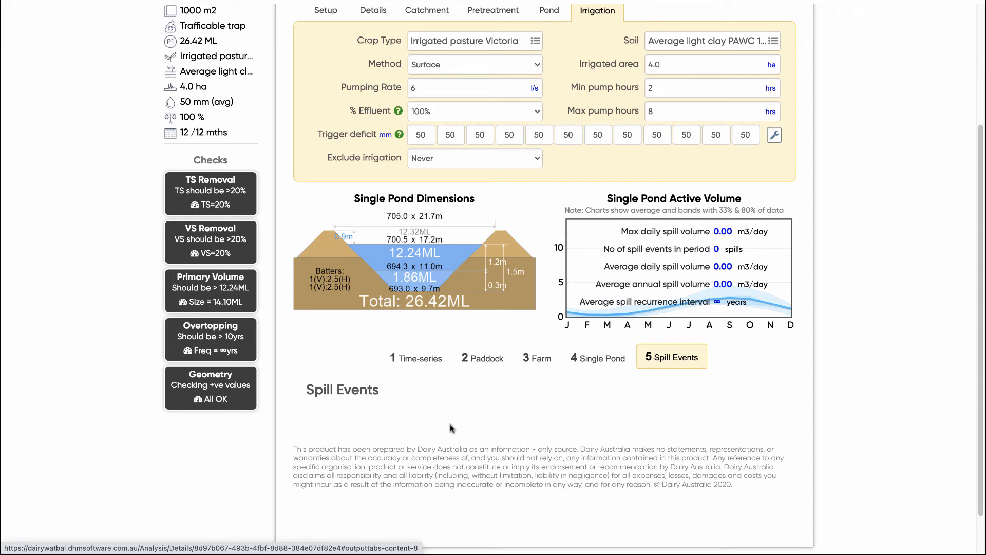
scroll(505, 429, up, 3)
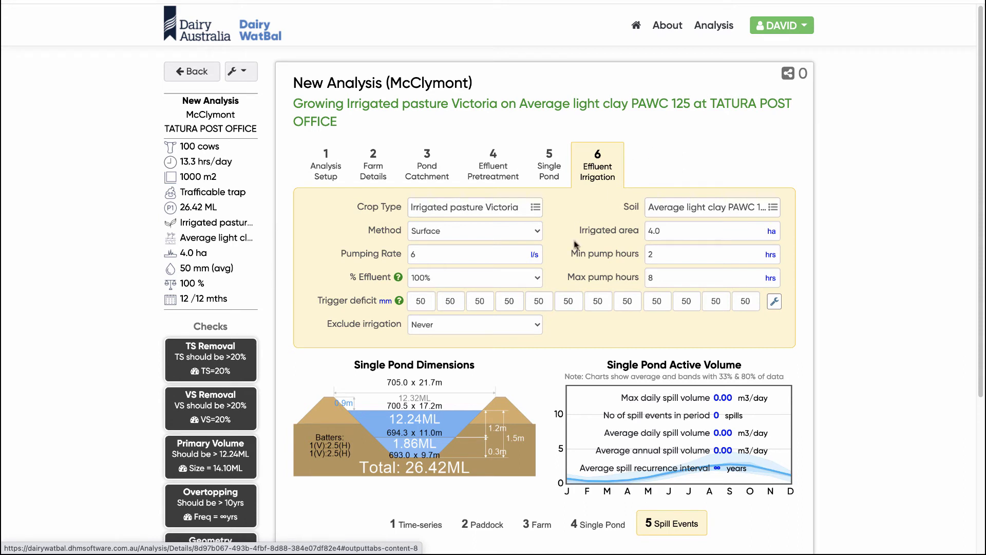
Share the analysis with another person by entering their e-mail address, and update the shares
click(801, 82)
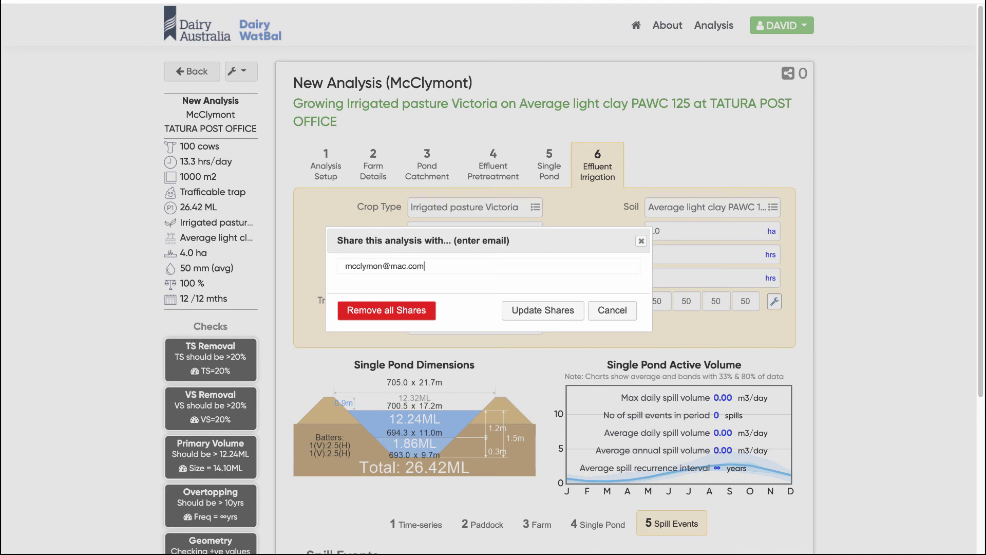
click(560, 310)
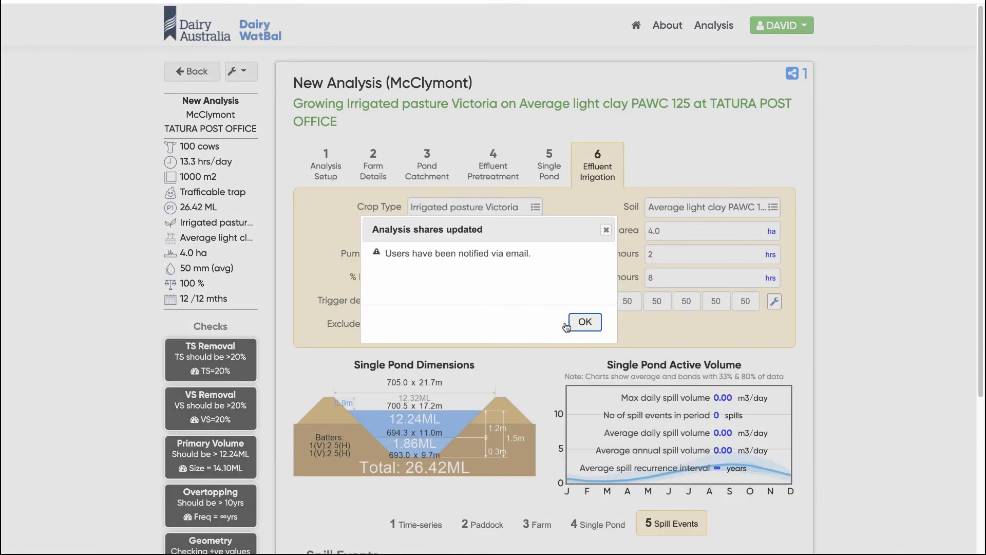
click(584, 324)
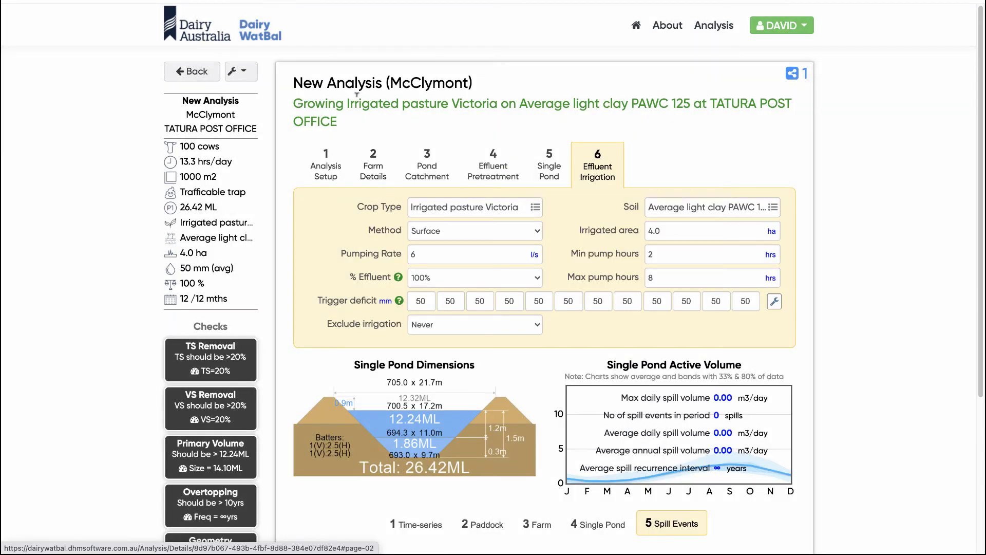
Duplicate the New Analysis project
scroll(284, 157, down, 1)
scroll(284, 157, down, 1)
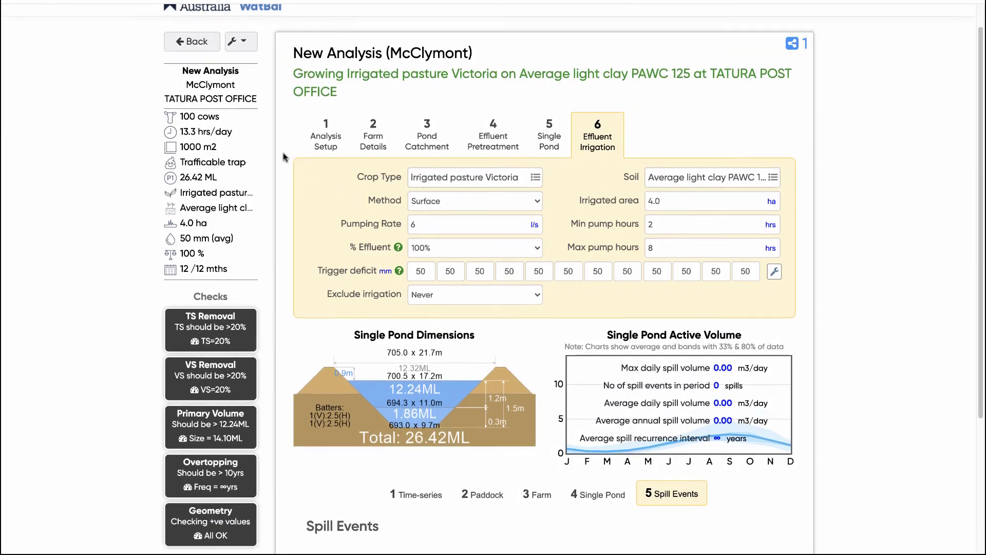
scroll(285, 155, up, 1)
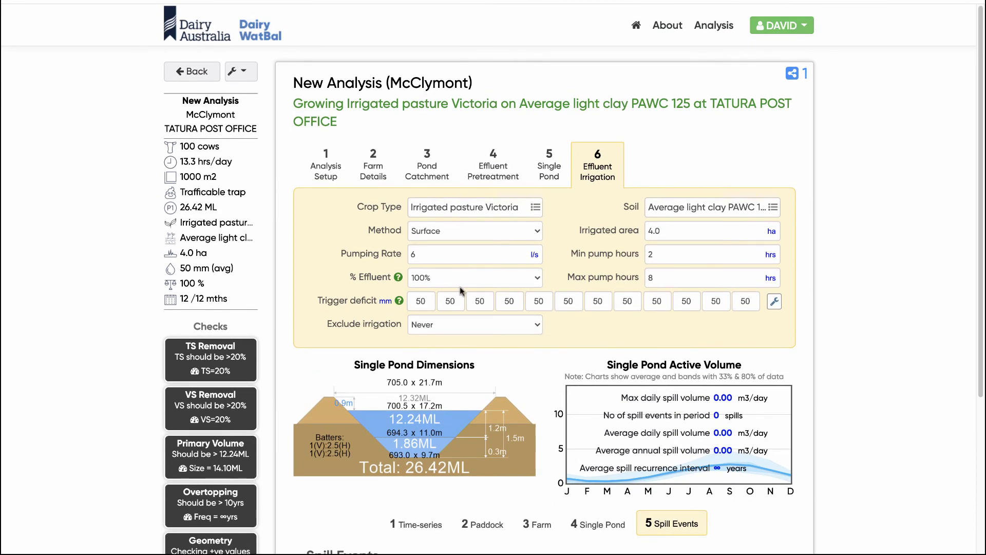
click(249, 76)
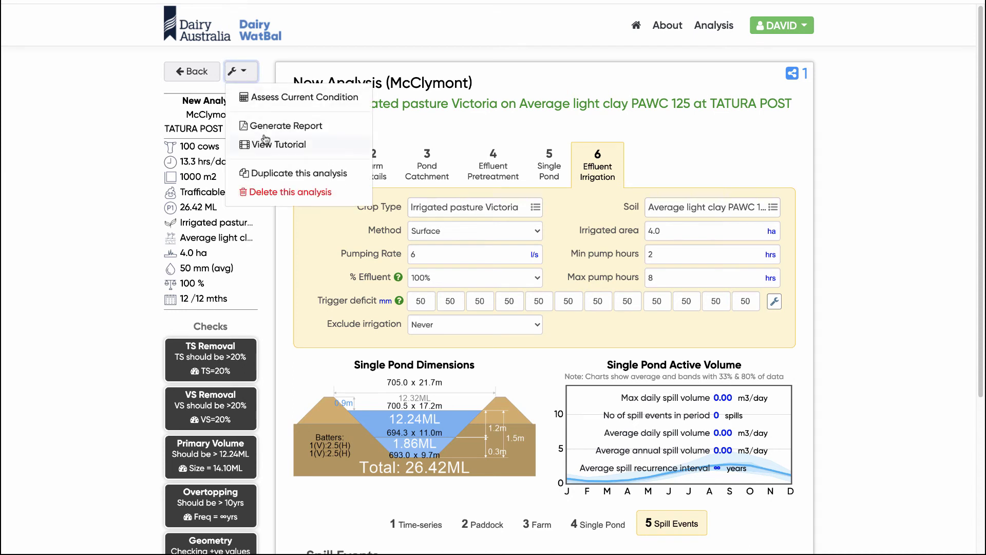
click(287, 175)
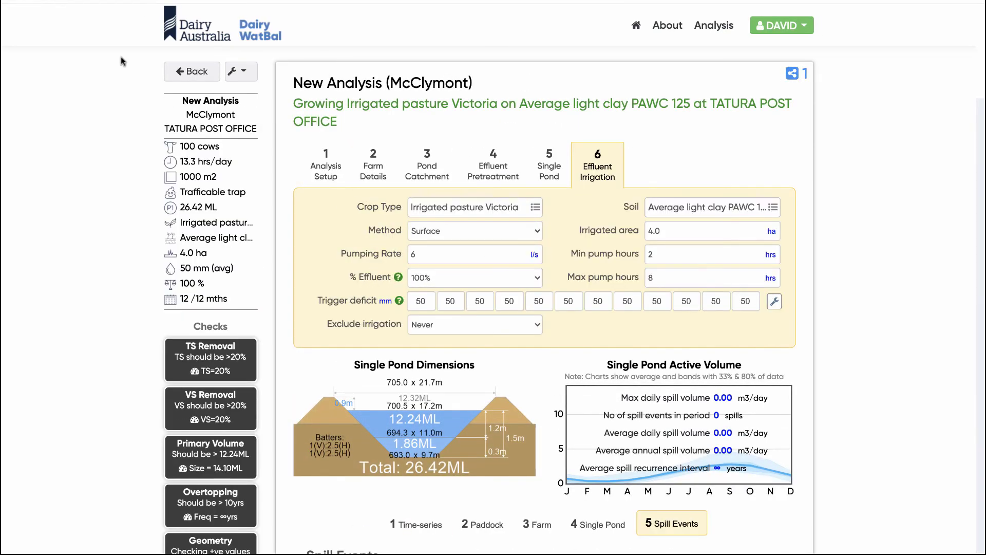
Permanently delete the original New Analysis, authorising it with the word "delete"
click(247, 74)
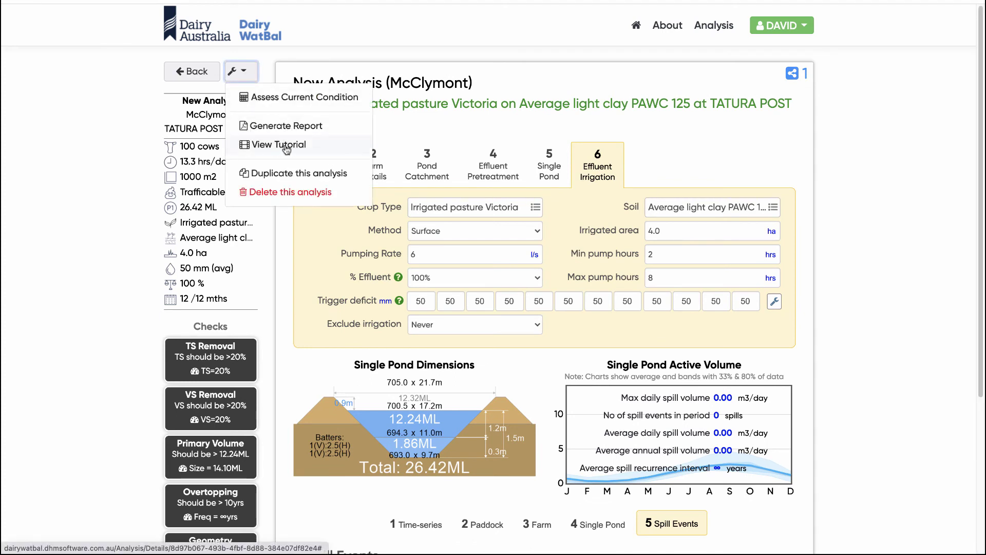
click(307, 193)
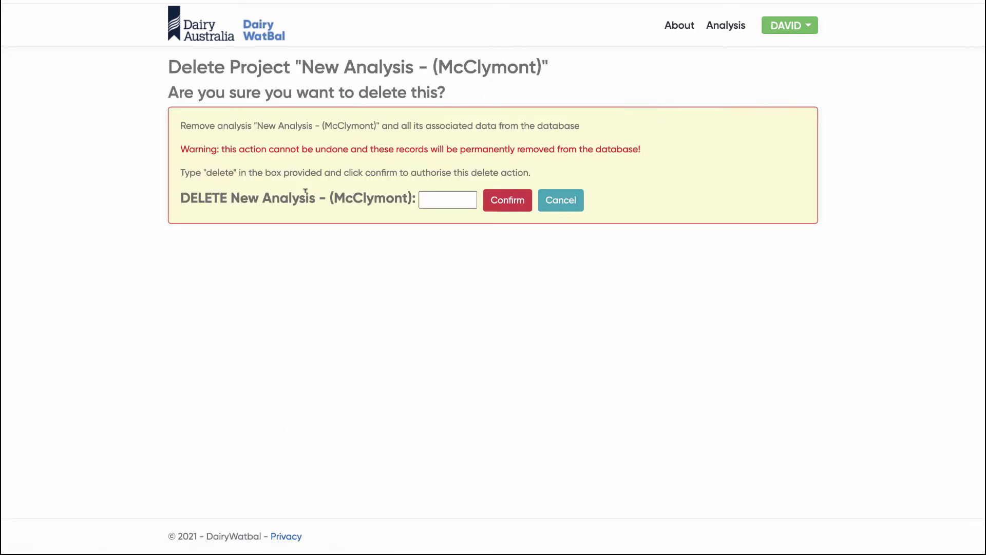
click(442, 200)
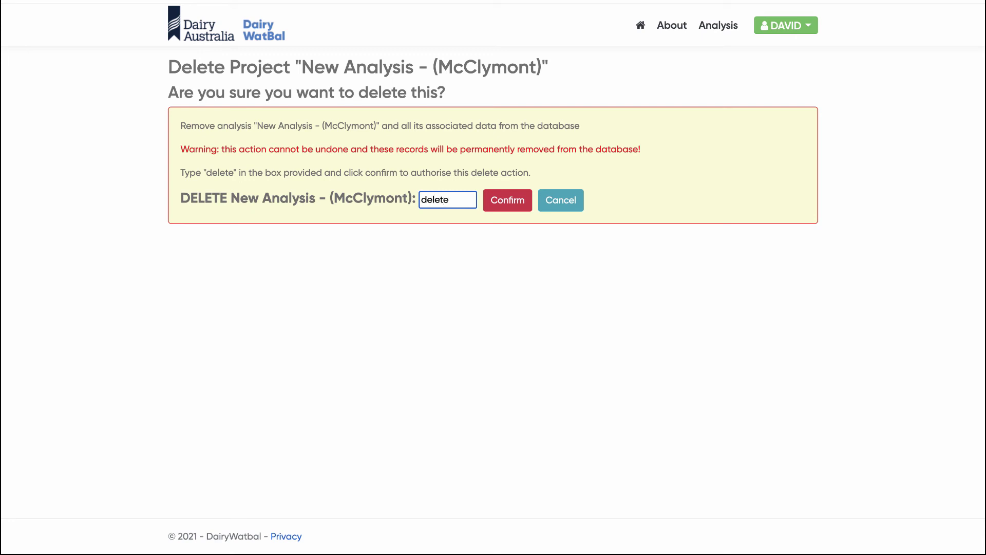
key(Tab)
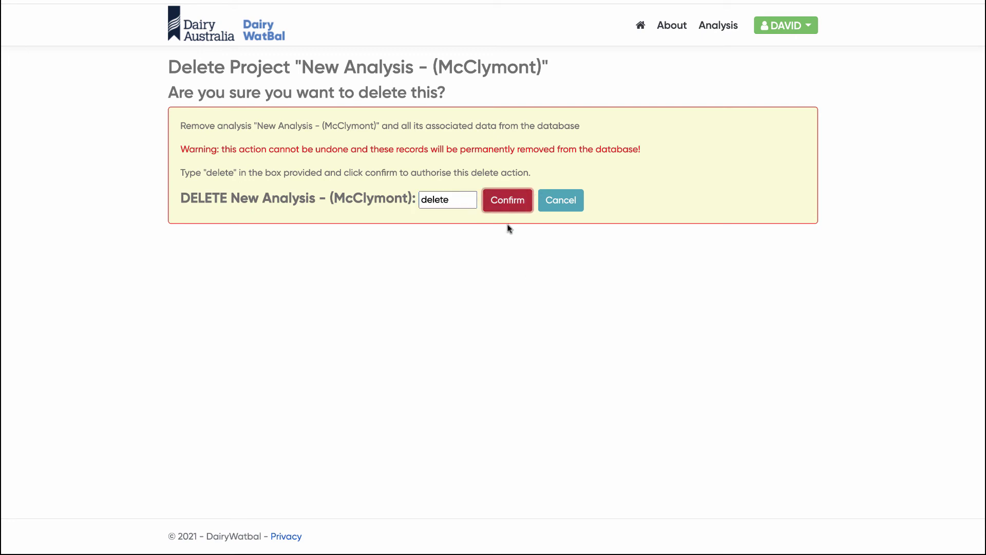
key(Return)
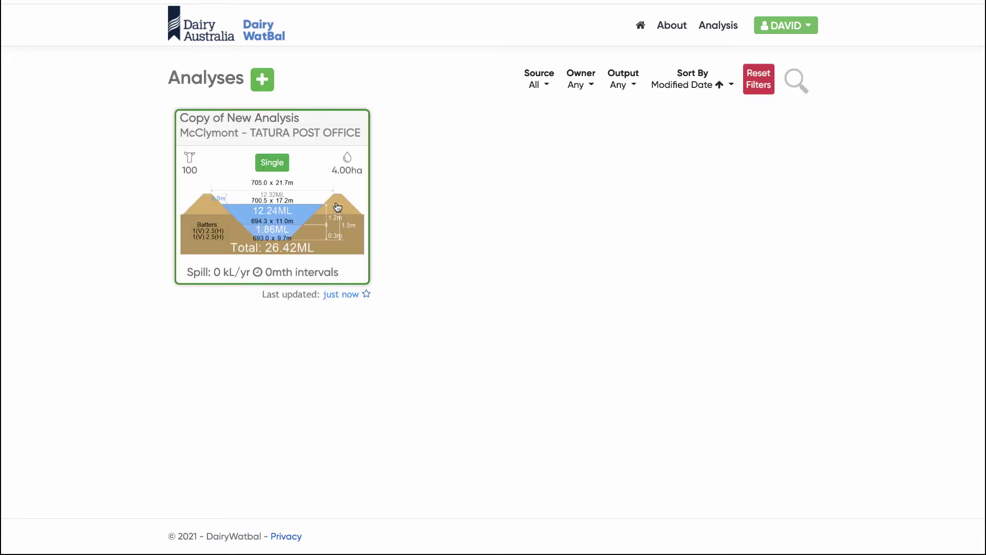
Open Copy of New Analysis, generate its report, and review the inputs and outputs it contains
click(338, 206)
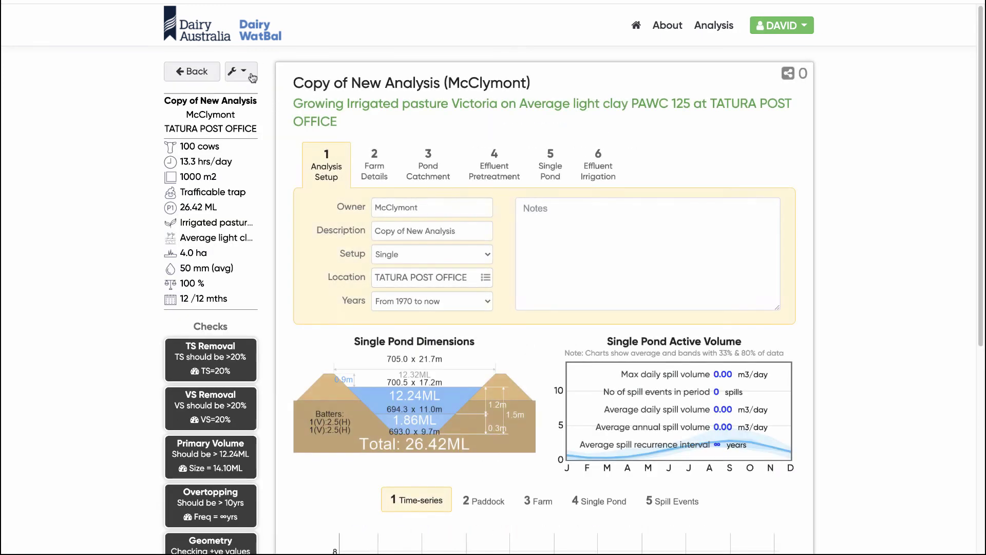
click(252, 76)
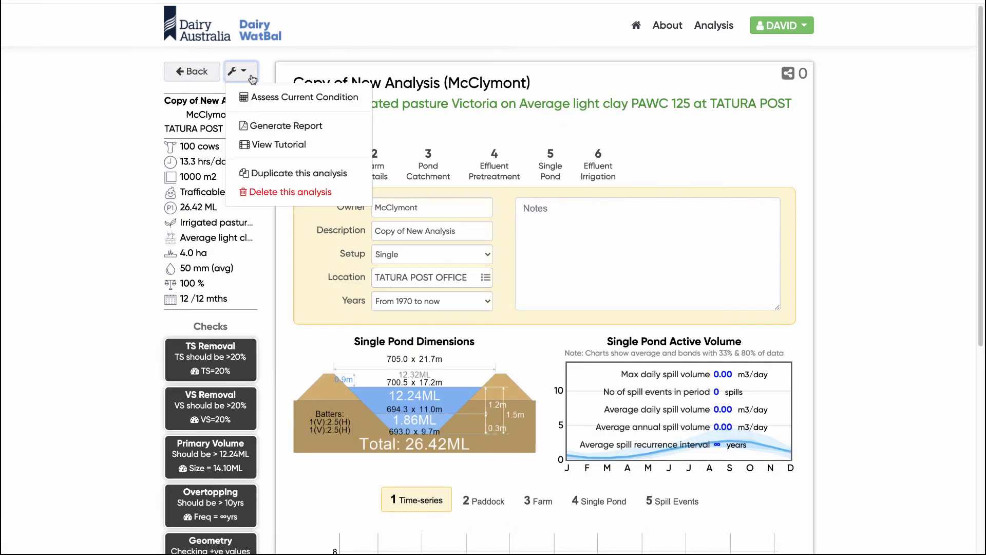
click(274, 128)
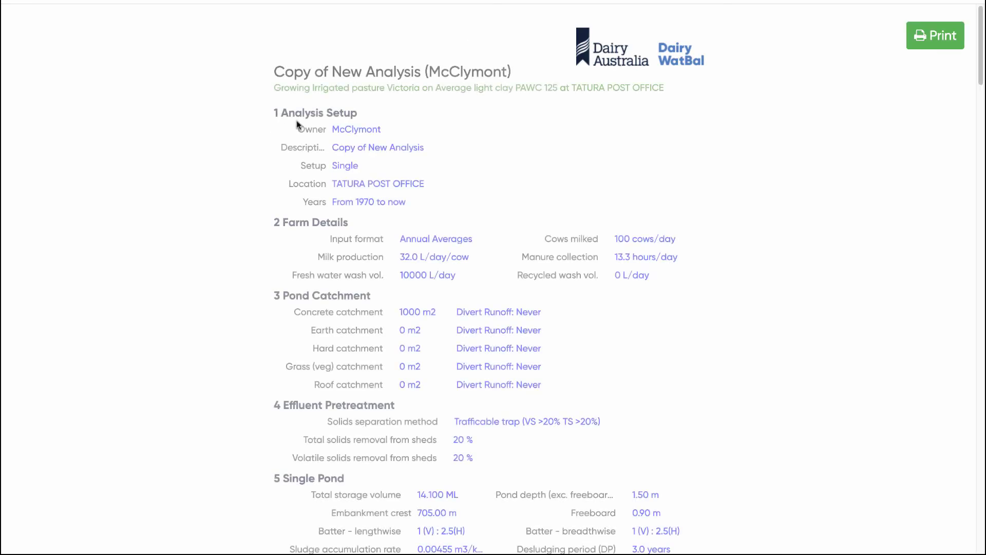
scroll(533, 124, down, 1)
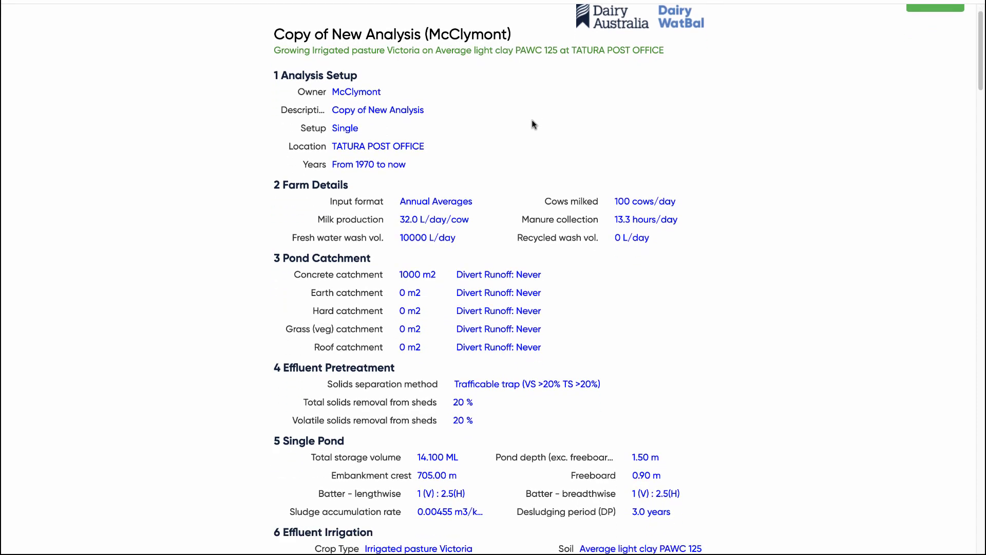
scroll(533, 125, down, 20)
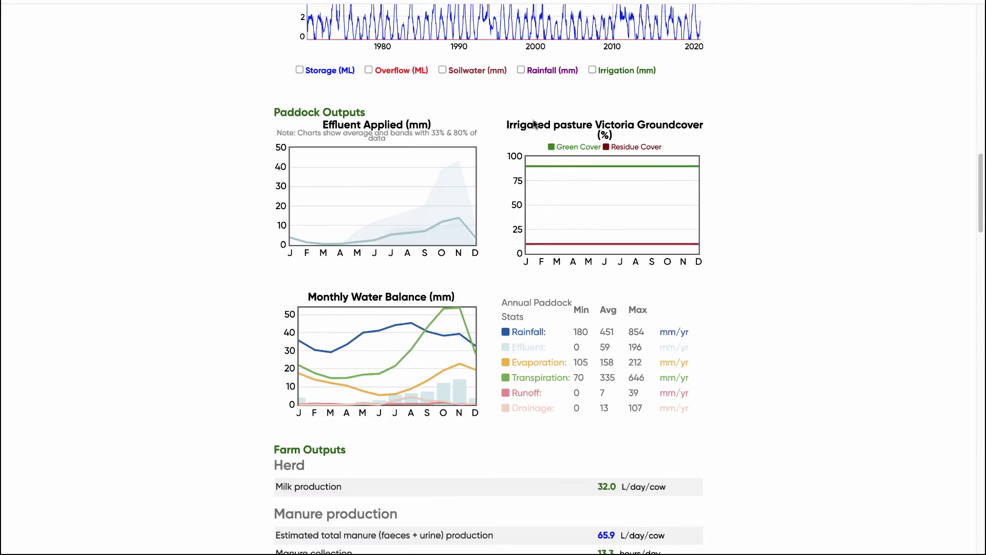
scroll(533, 119, up, 20)
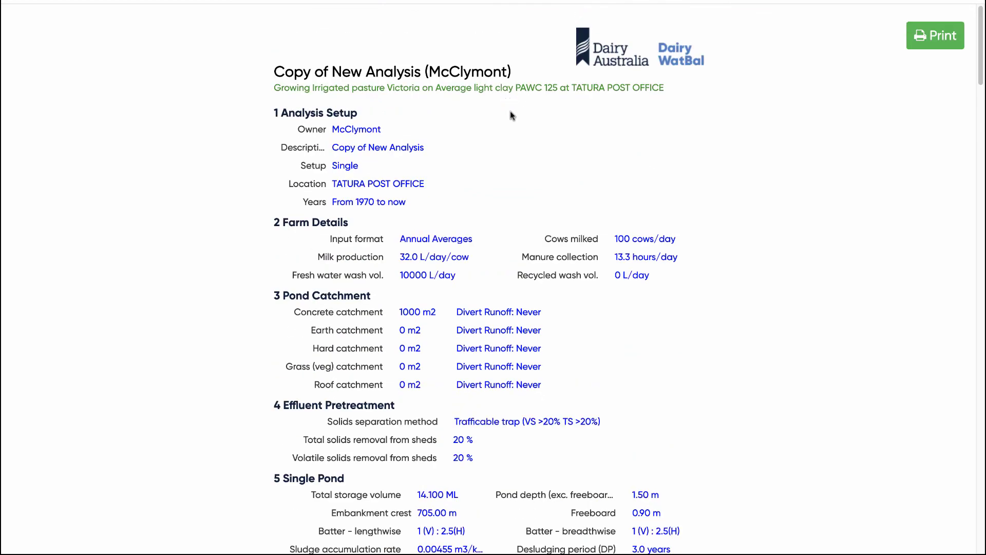
Preview the report's printout as a PDF without saving it, and return to the list of analyses
click(940, 34)
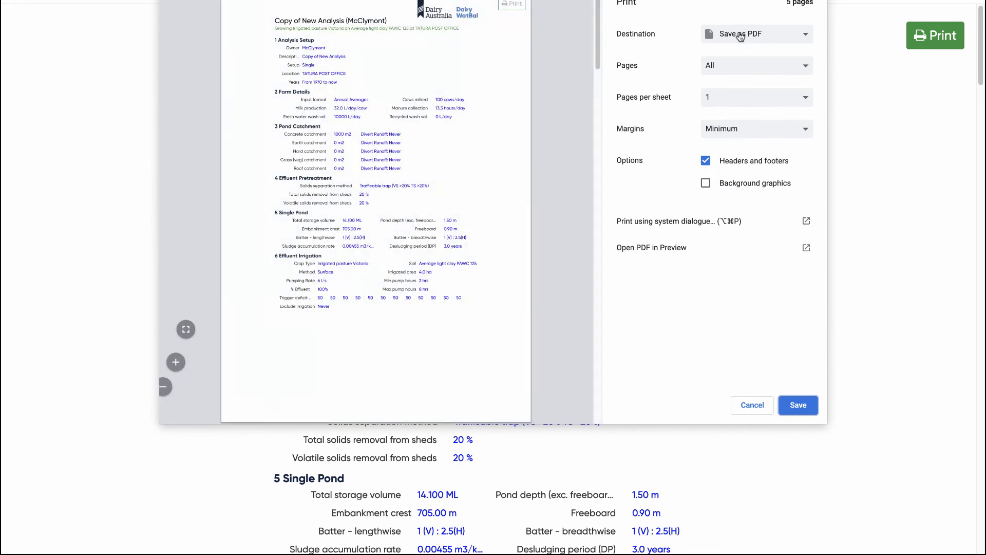
click(751, 406)
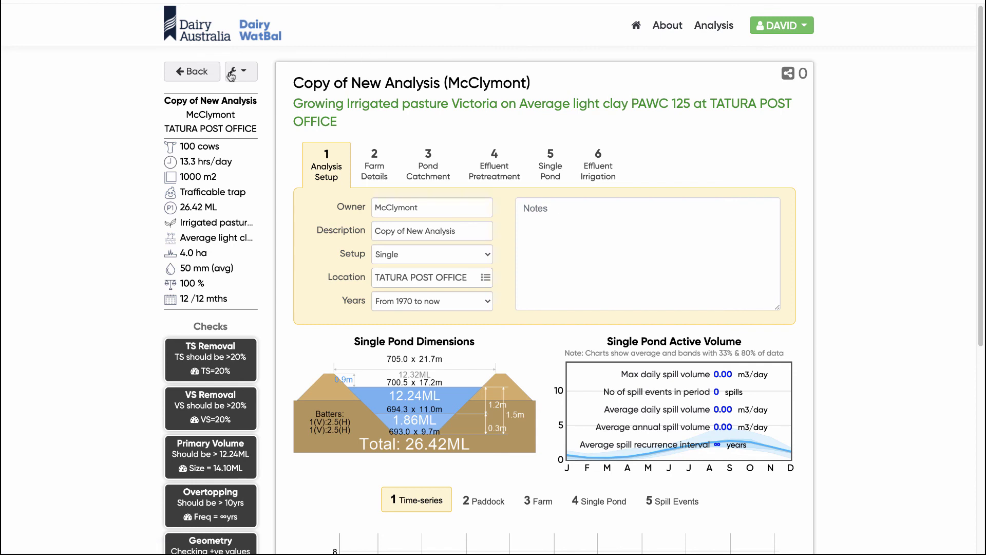
click(203, 71)
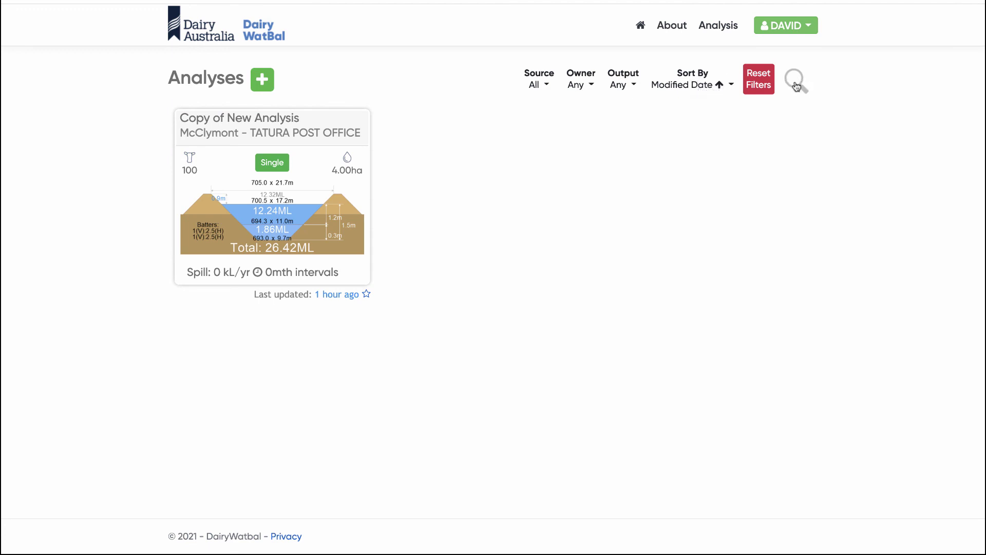
Create another analysis with the description "2nd Analysis" and return to the list of analyses
click(266, 80)
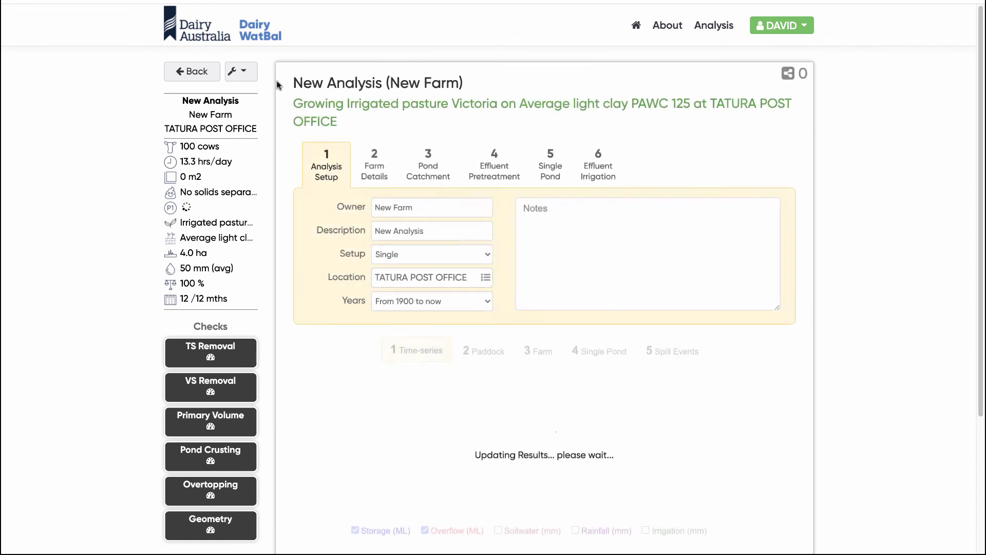
double_click(403, 207)
drag(397, 207, 367, 210)
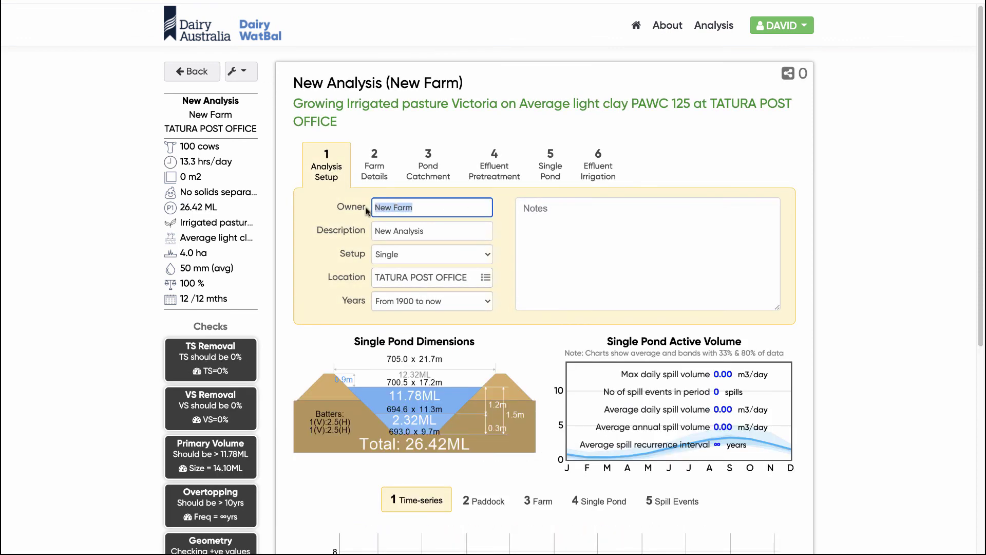
drag(433, 231, 348, 232)
text(@)
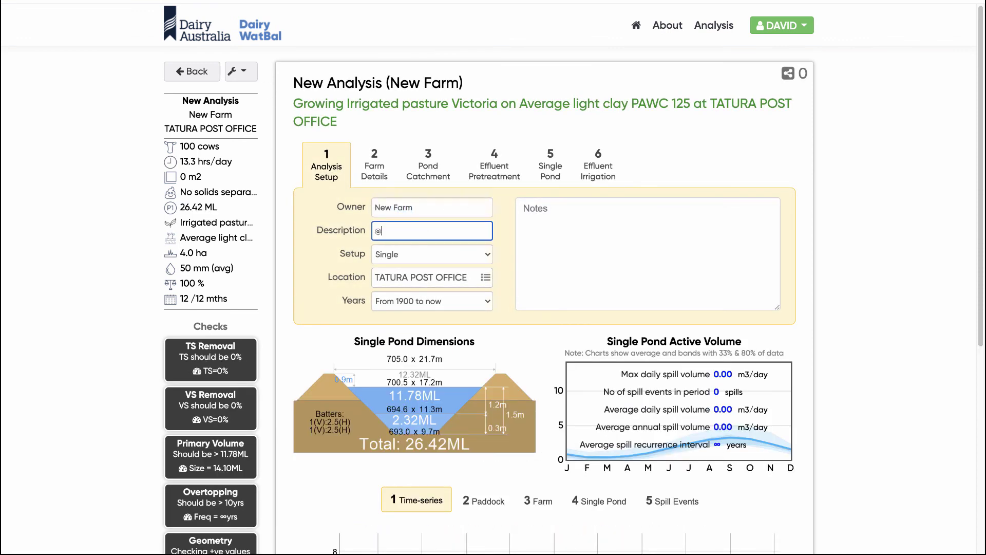
text(nd)
key(BackSpace)
key(BackSpace)
key(BackSpace)
text(2)
click(363, 152)
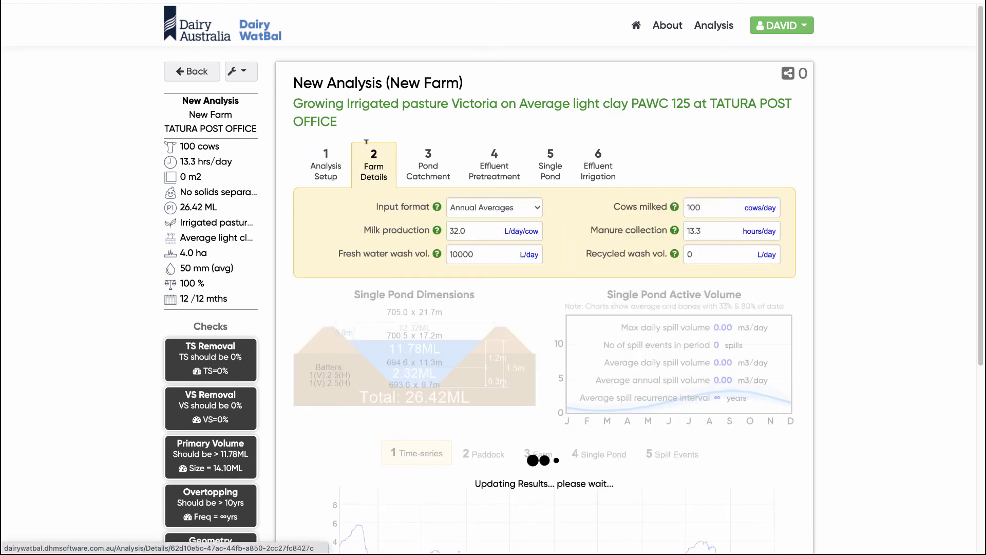
click(331, 154)
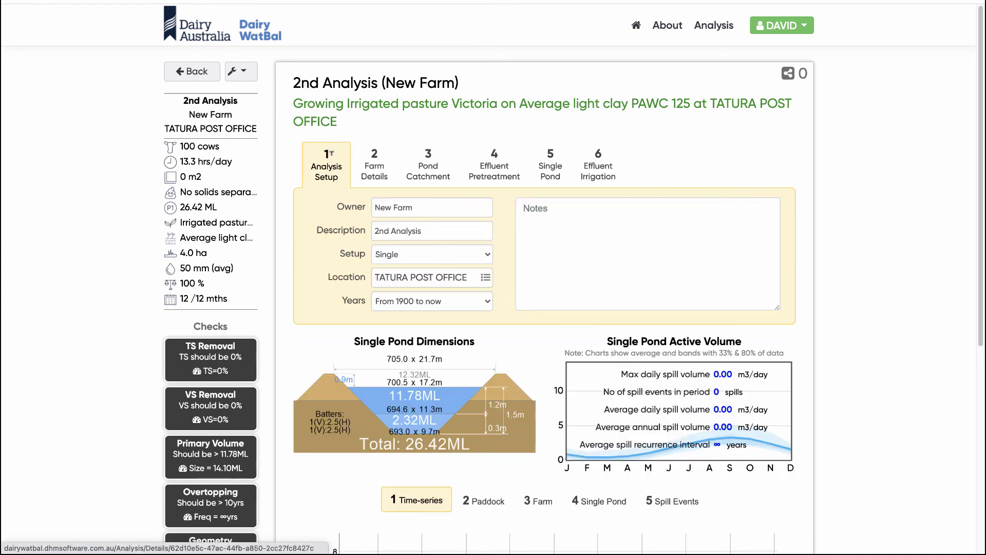
click(200, 72)
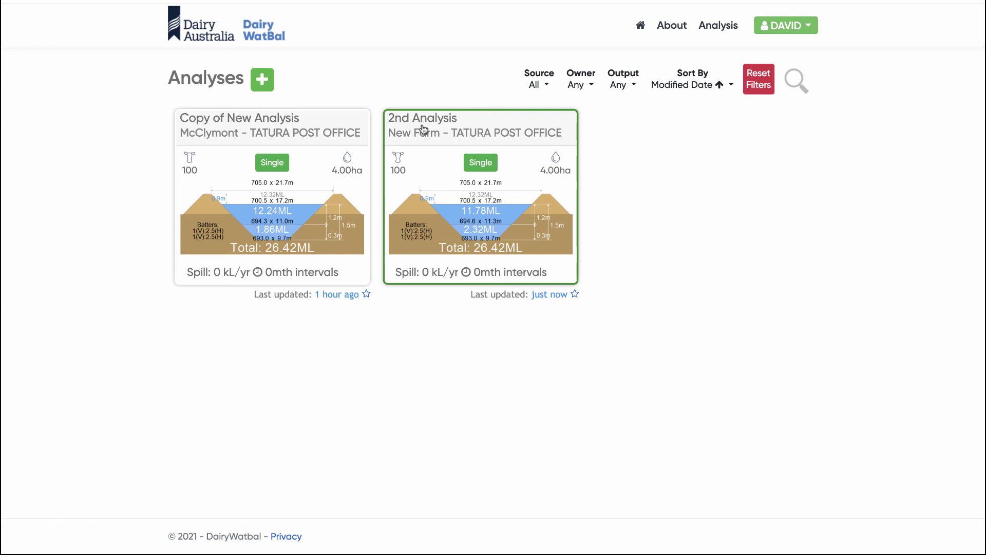
Mark Copy of New Analysis as a favourite and try the Favourites source filter, returning the source to All
click(544, 78)
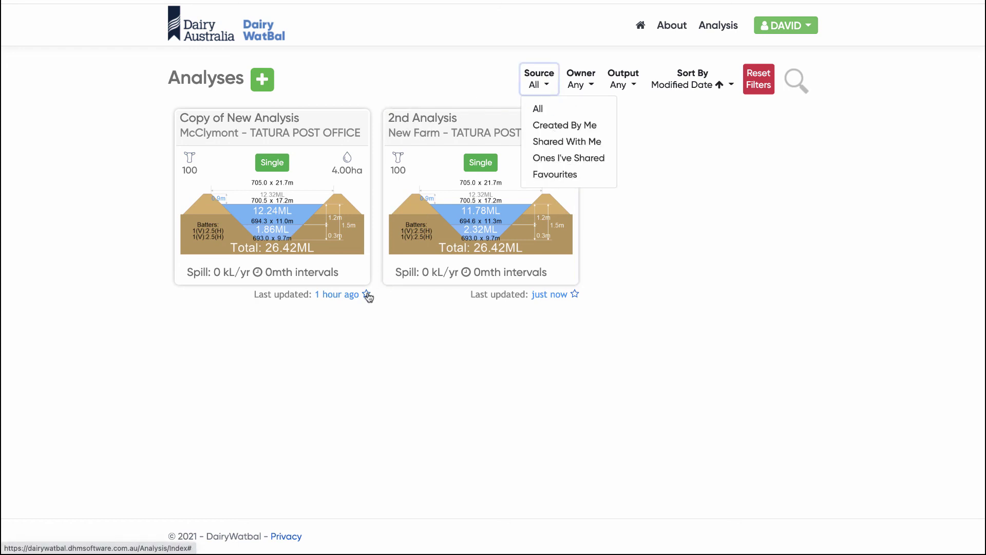
click(367, 295)
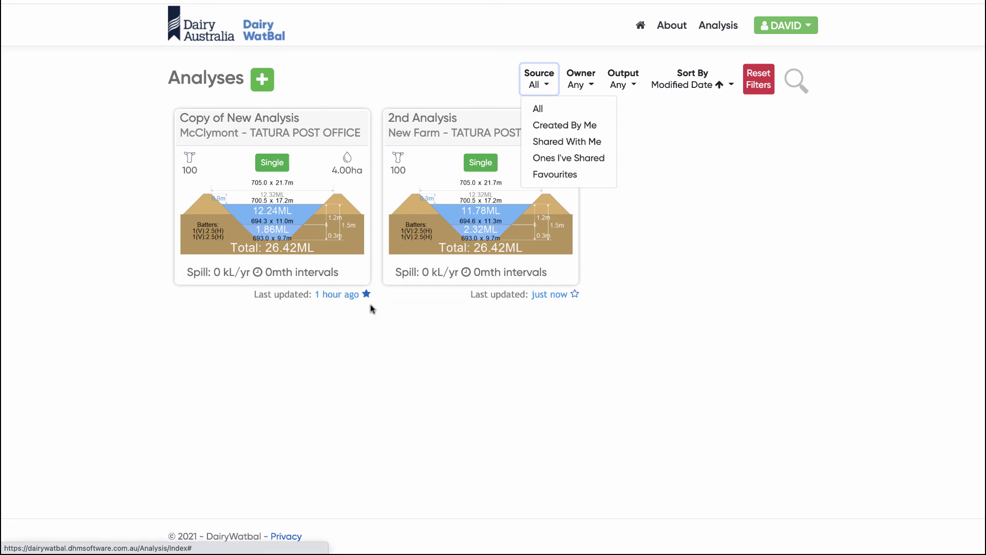
click(553, 176)
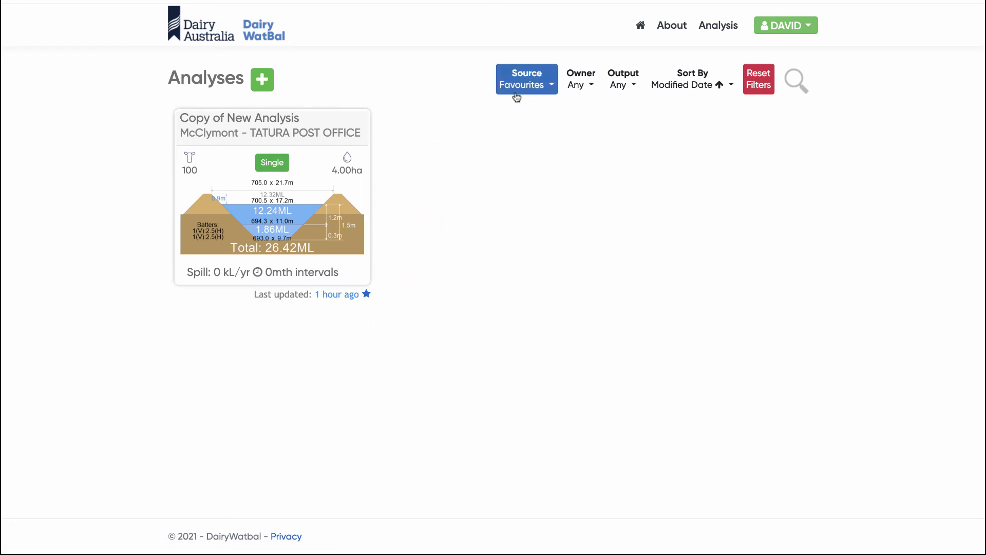
click(516, 95)
click(515, 108)
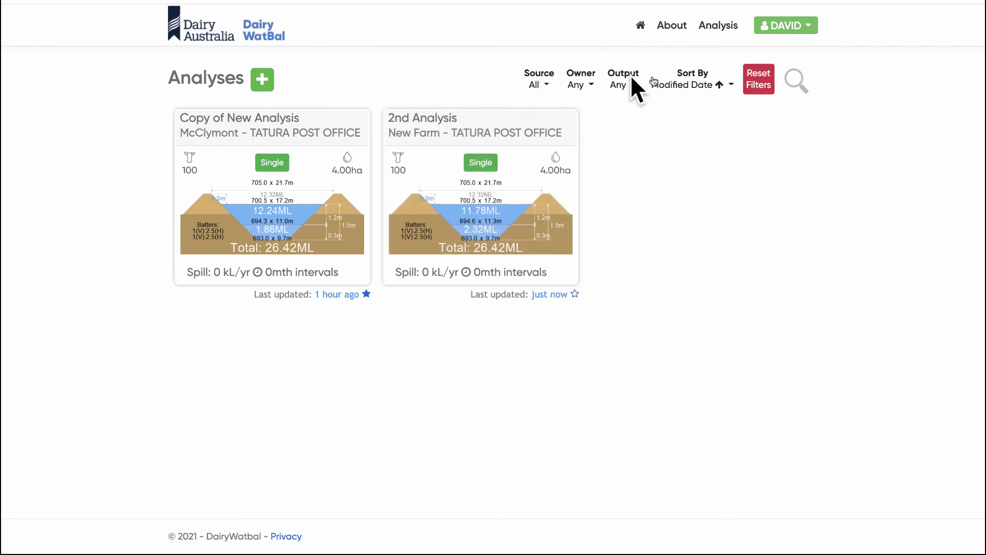